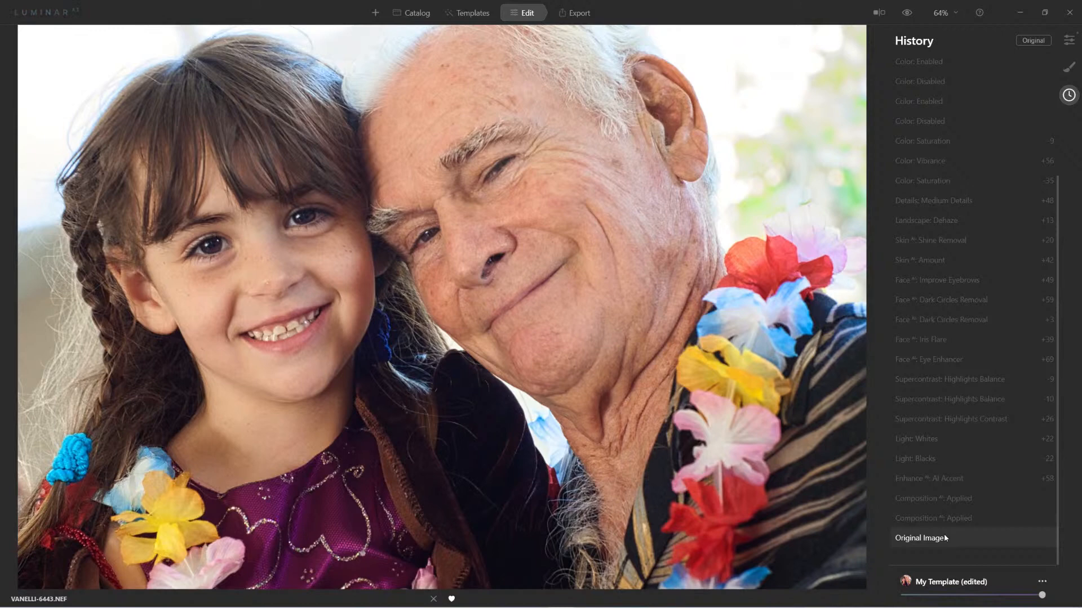
Restore the original image from the history and crop out the woman at the photo's left edge, keeping the original ratio.
click(946, 538)
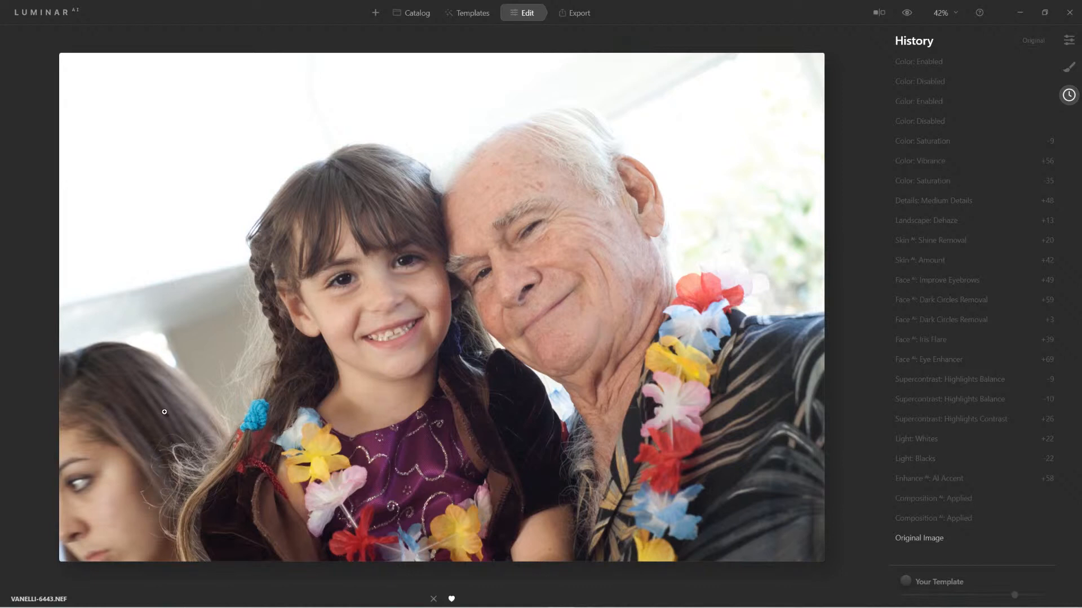
key(c)
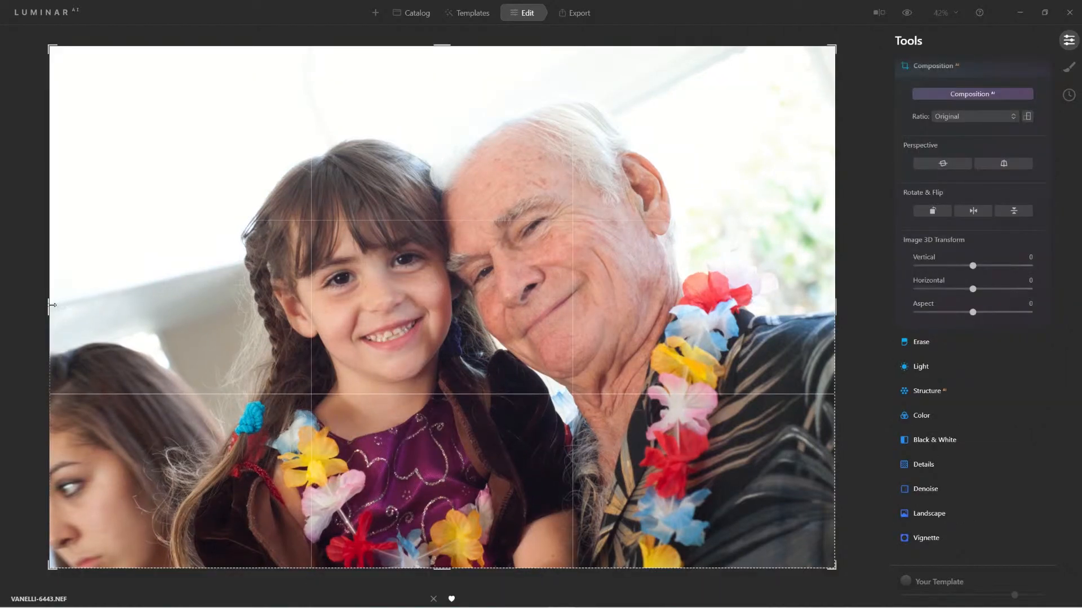
drag(50, 307, 116, 320)
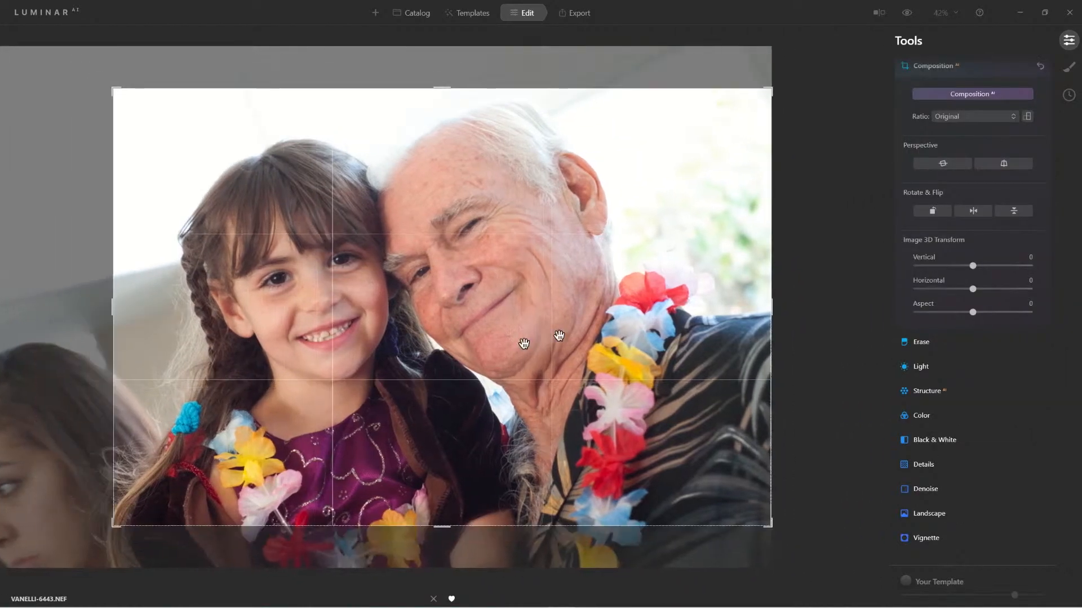
drag(703, 174, 681, 167)
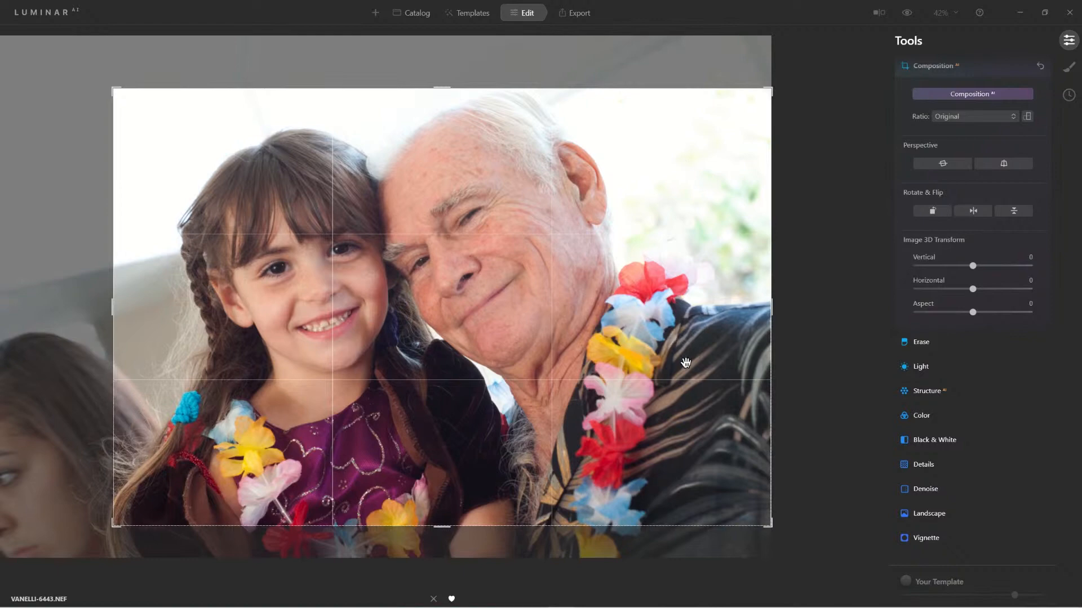
Rotate the photo slightly counterclockwise, tighten the crop around the girl and the man, and apply it.
mouse_move(778, 531)
mouse_down()
mouse_move(787, 525)
mouse_move(778, 522)
mouse_up()
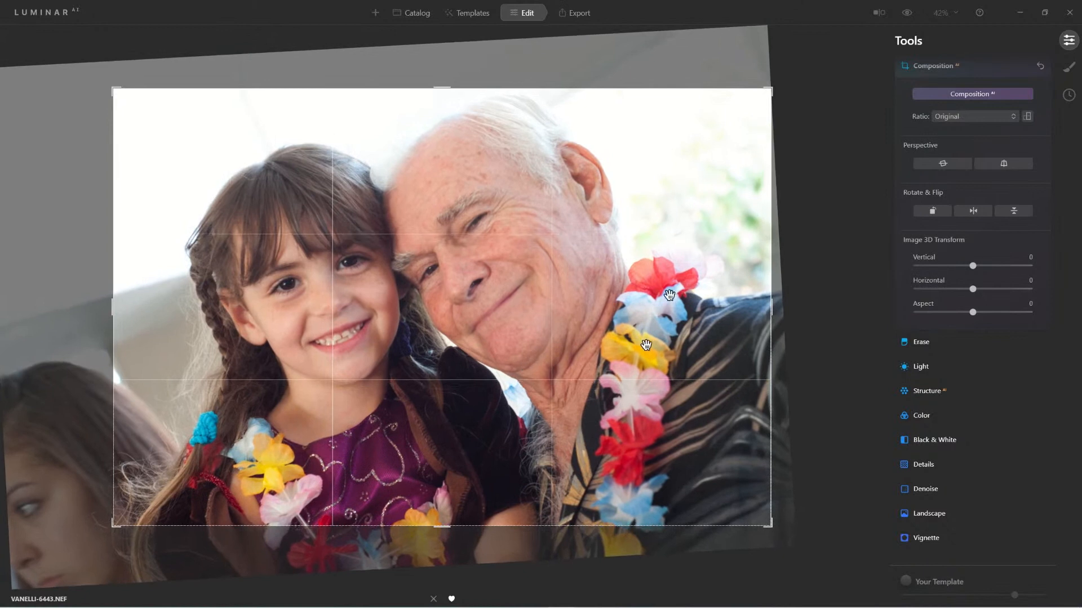
drag(440, 526, 439, 514)
drag(524, 346, 524, 333)
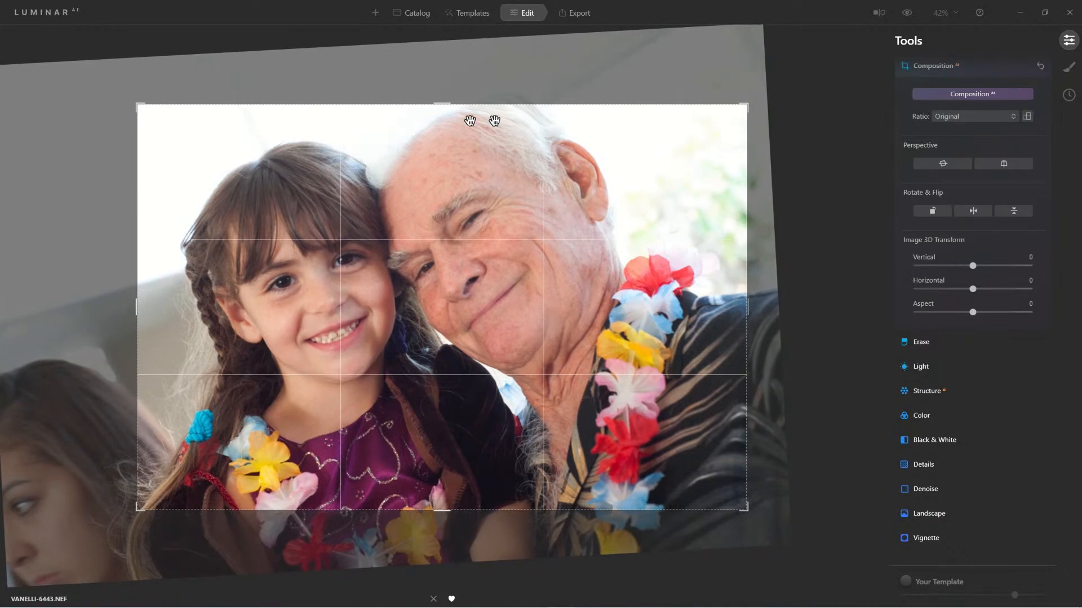
mouse_move(488, 285)
mouse_down()
mouse_move(462, 283)
mouse_move(467, 294)
mouse_move(474, 281)
mouse_up()
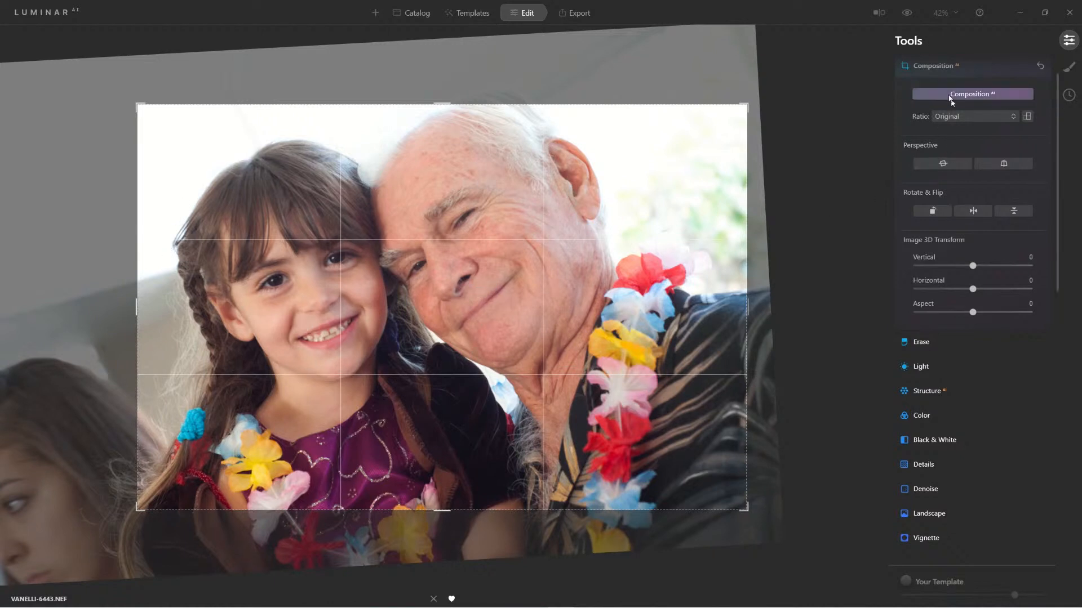
click(933, 67)
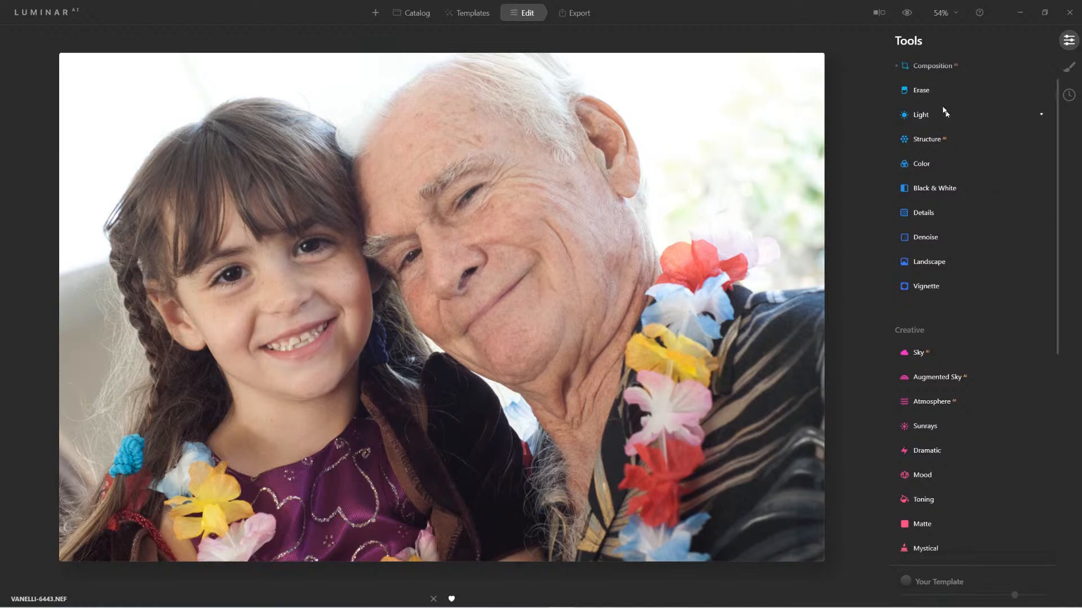
Set the Enhance AI Accent to 63.
scroll(942, 104, up, 1)
click(927, 94)
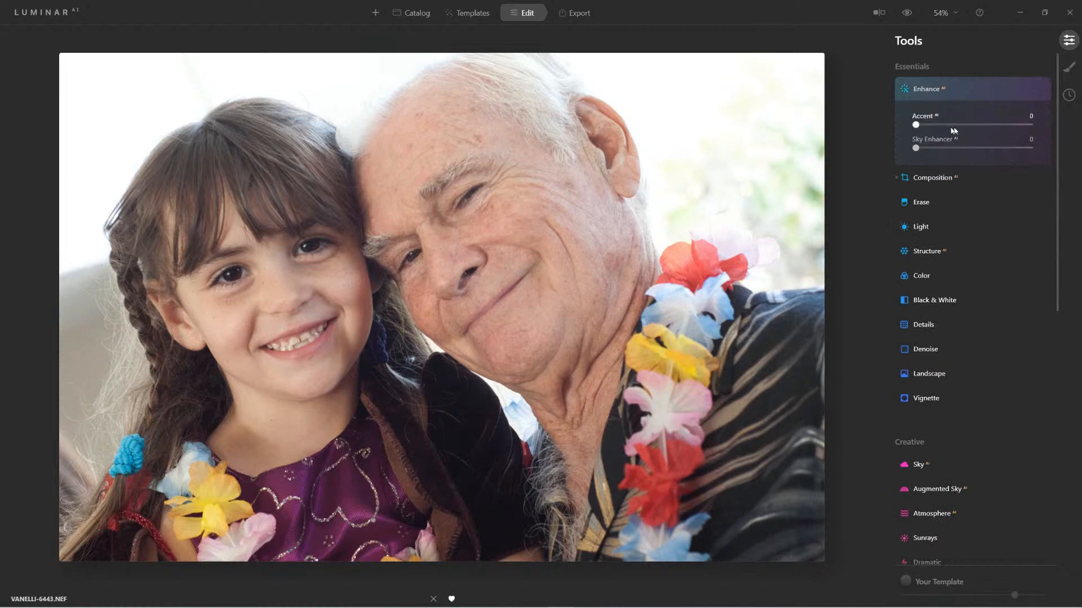
drag(953, 127, 1009, 132)
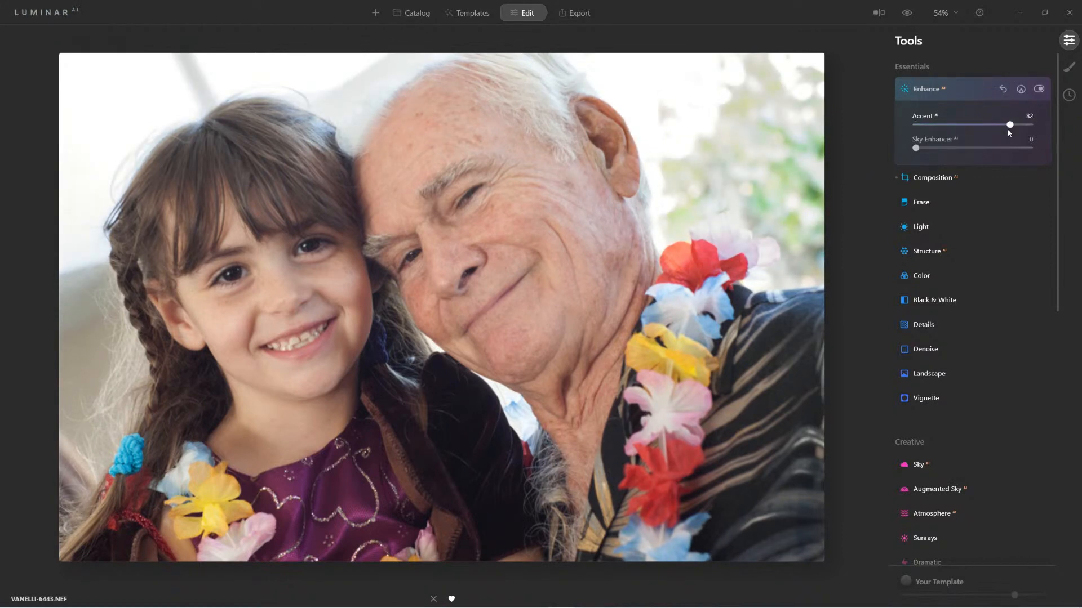
drag(979, 131, 986, 129)
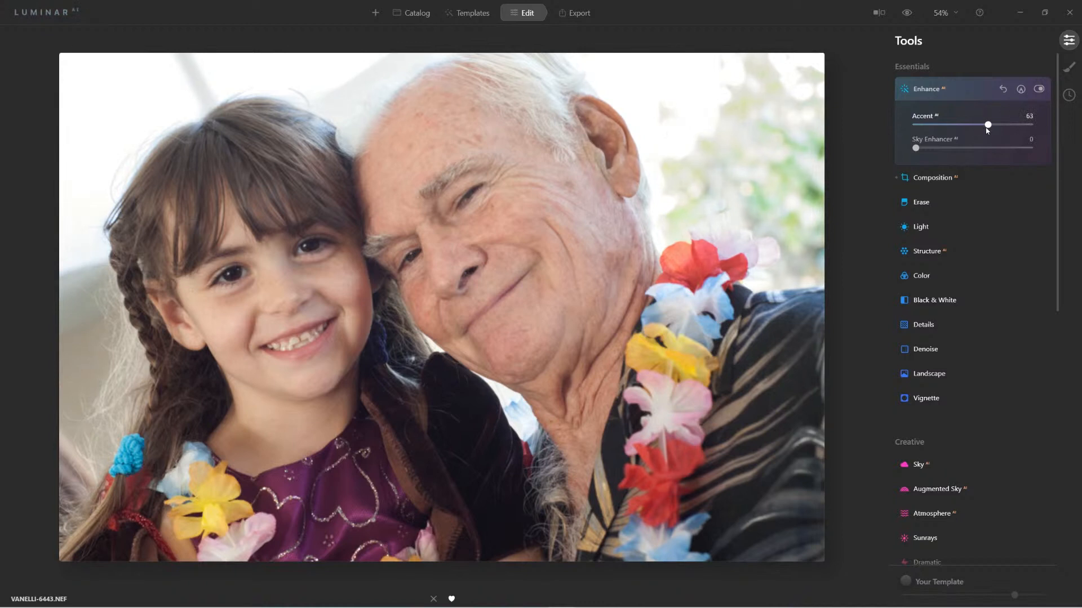
Set Blacks to -36 and Whites to 16 in the Light tool.
click(918, 227)
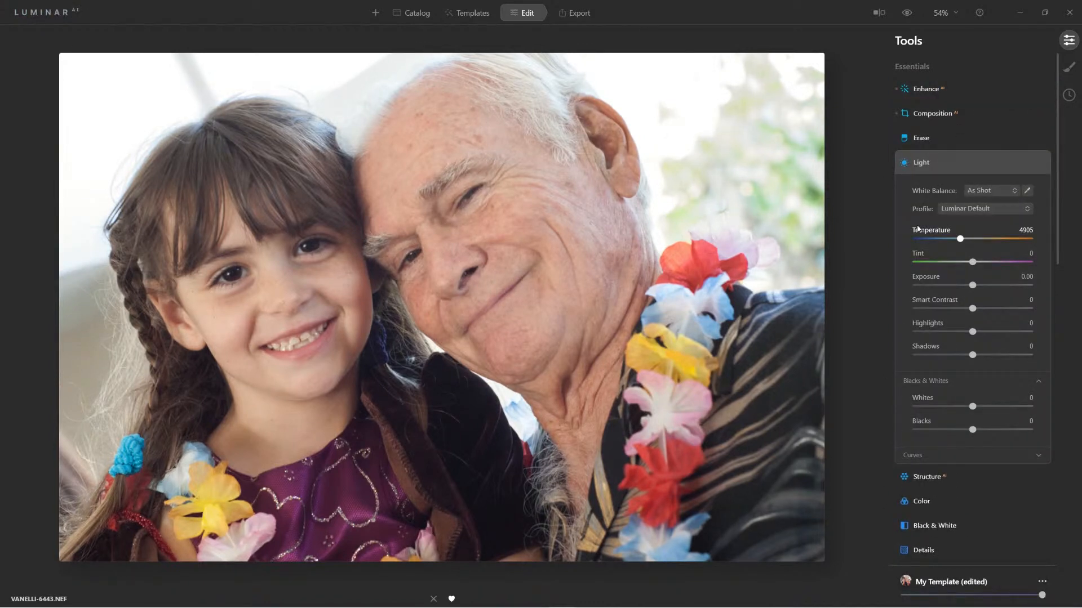
drag(973, 429, 953, 438)
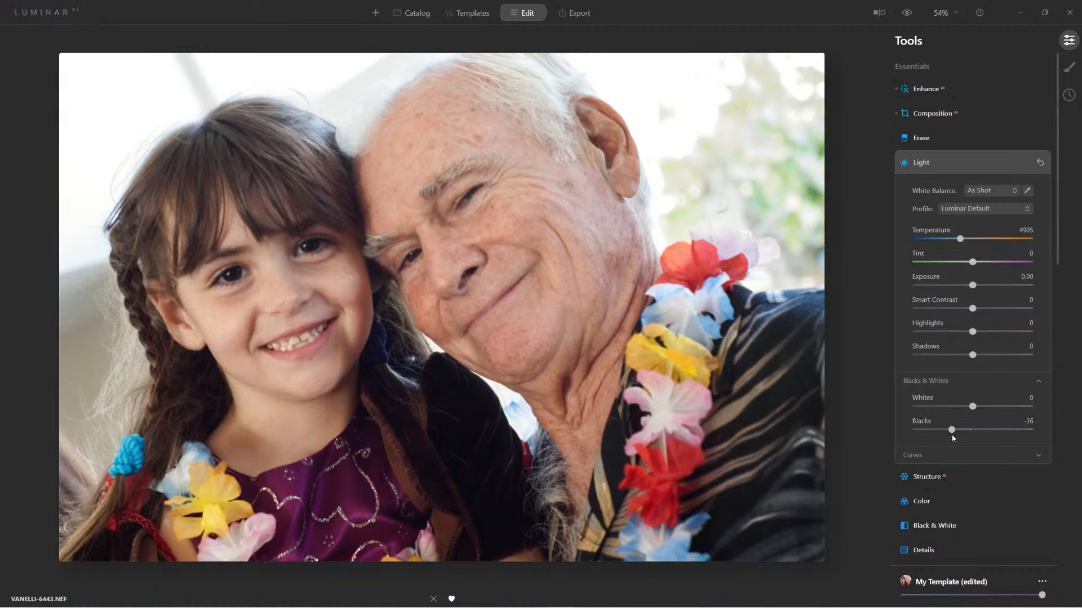
drag(973, 406, 983, 408)
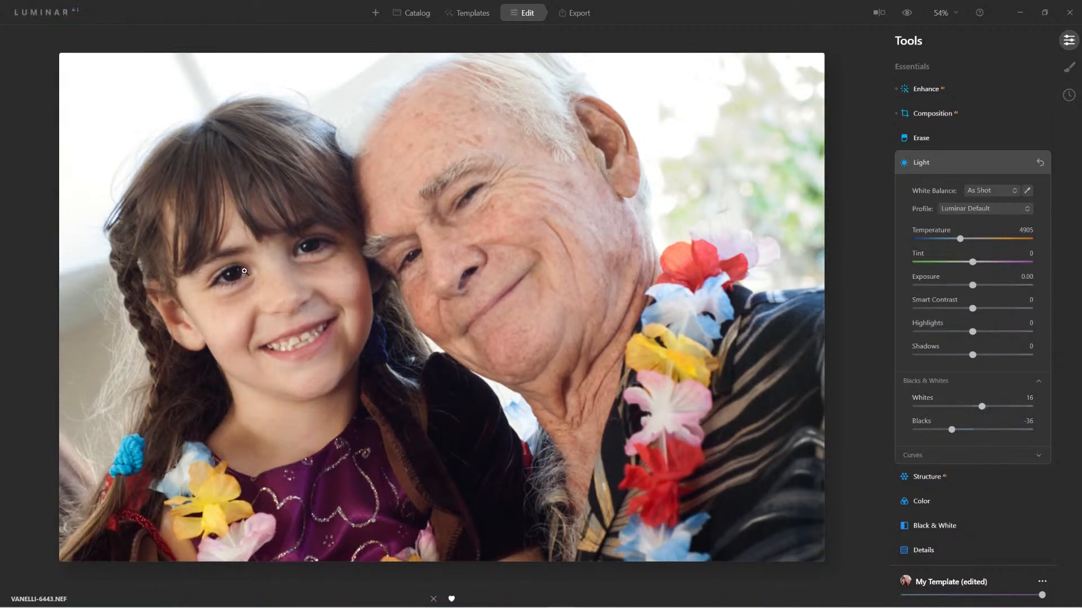
Correct the white balance by sampling the white of the girl's eye.
click(248, 262)
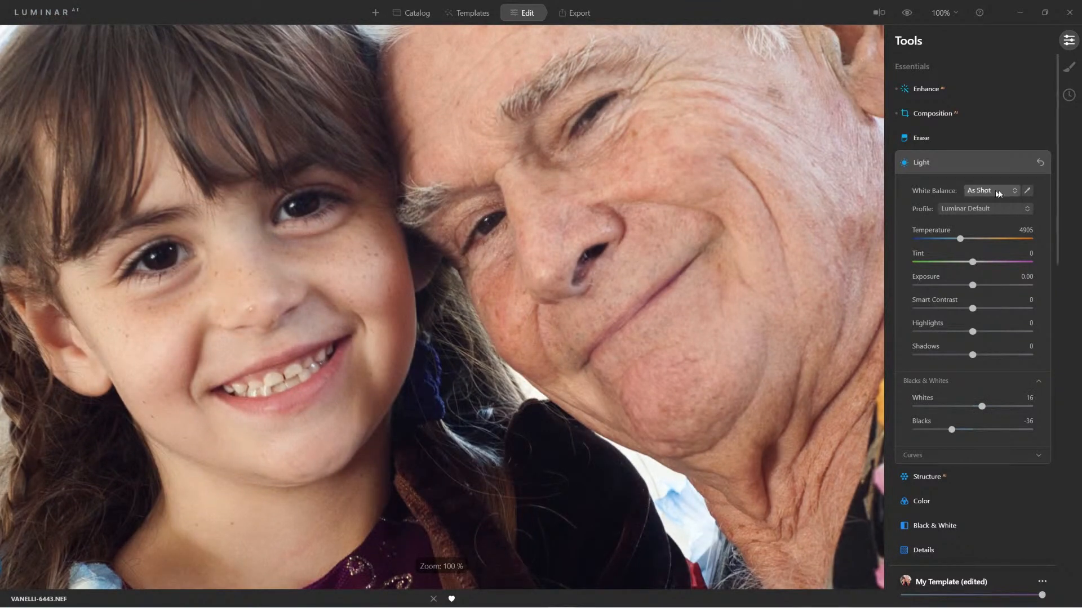
click(1026, 192)
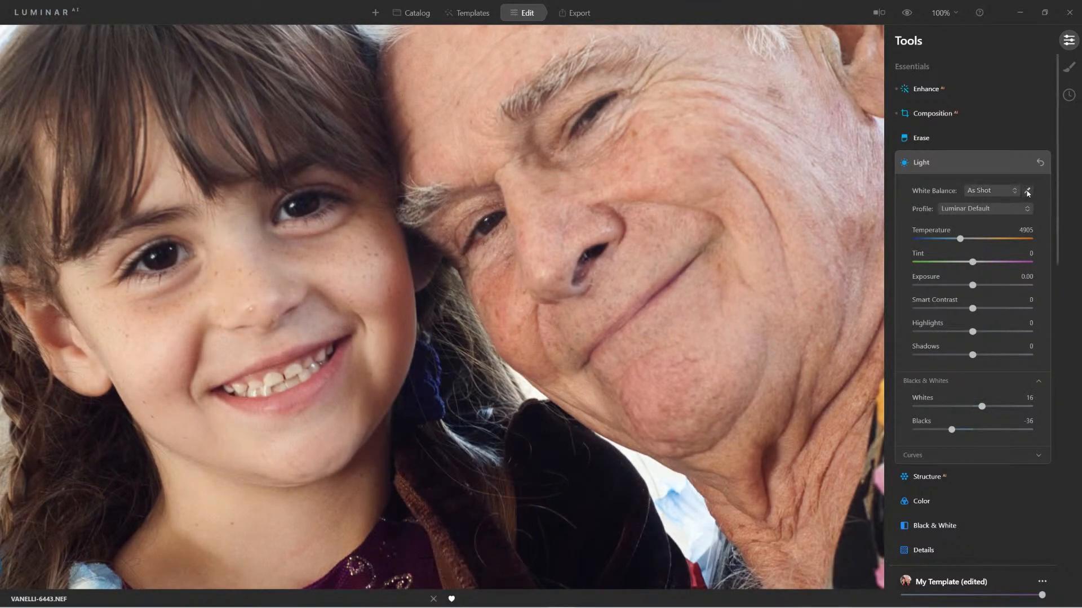
click(185, 252)
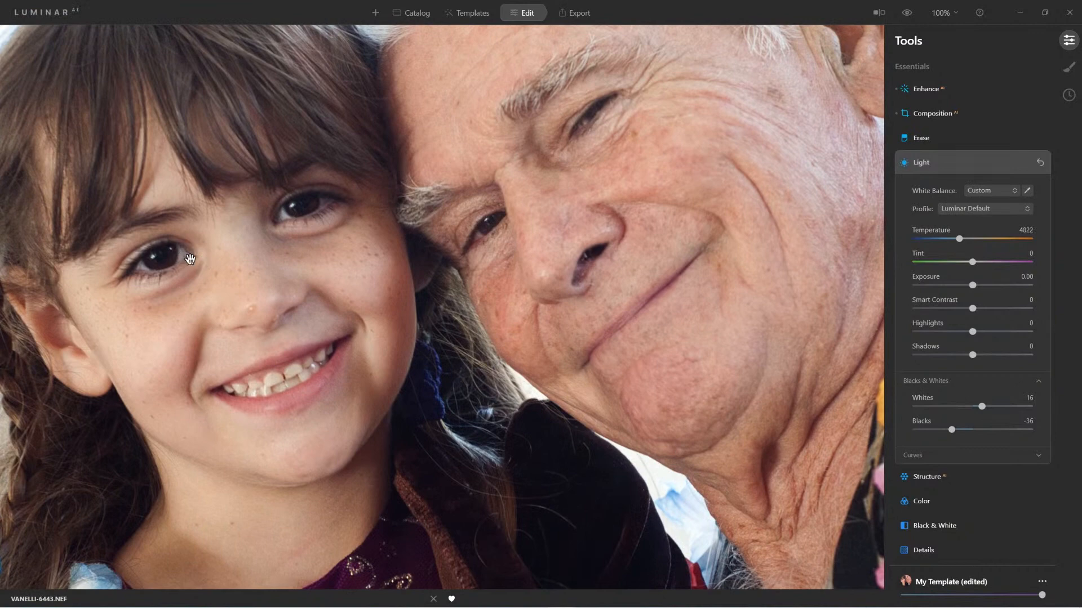
click(391, 266)
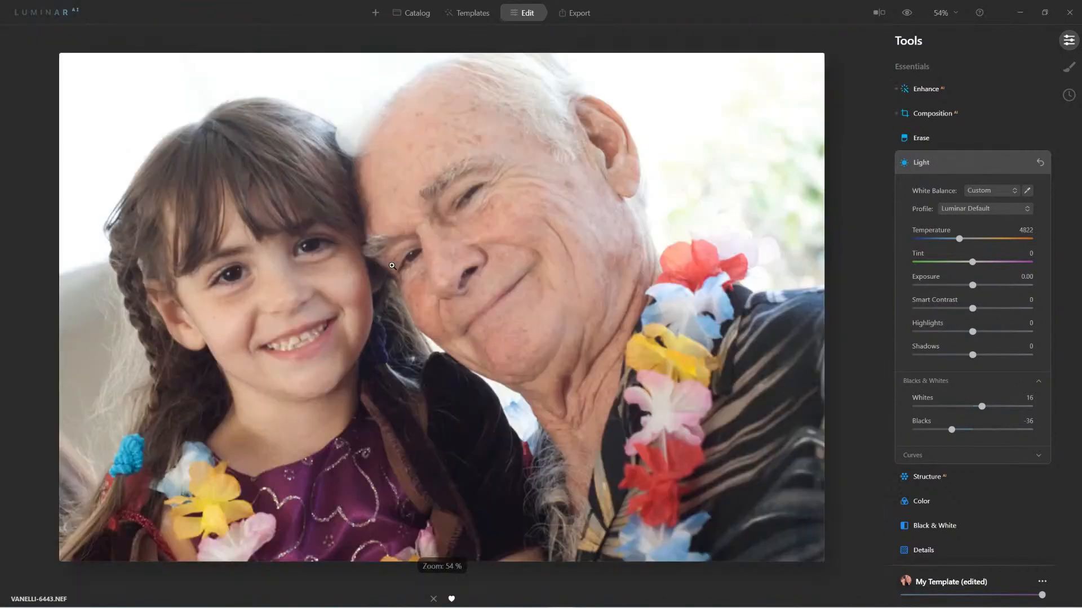
Change the camera profile to Camera Standard v4 and compare the edit with the unedited photo.
click(978, 211)
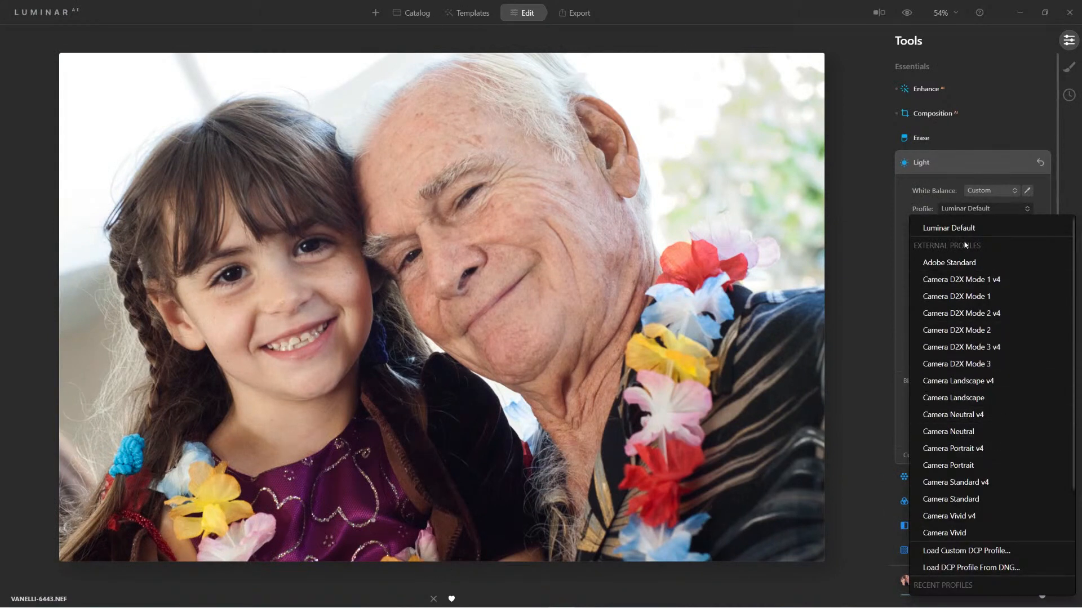
click(979, 483)
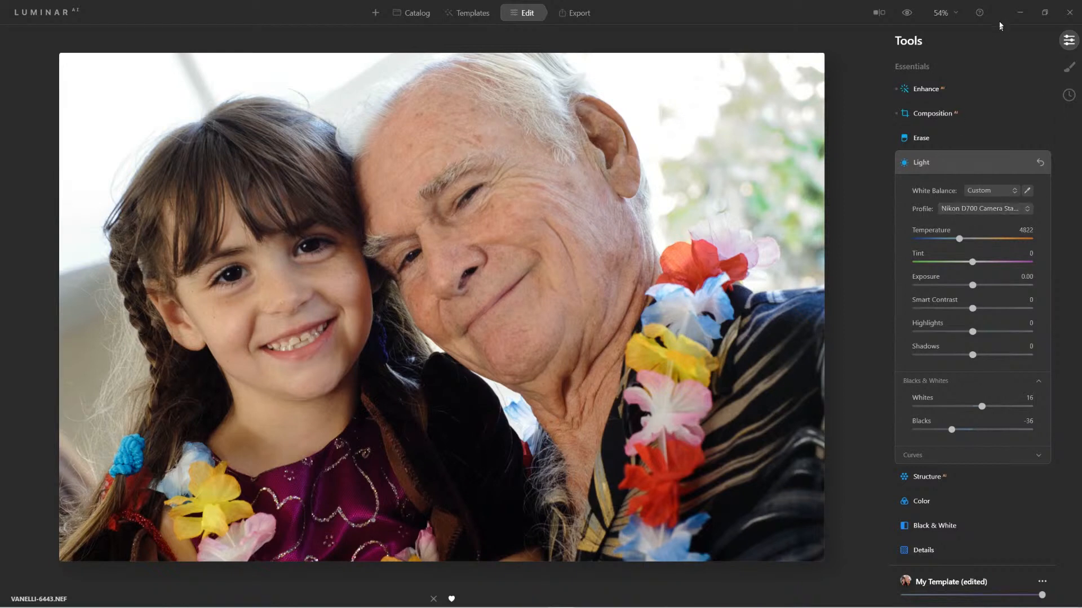
click(906, 19)
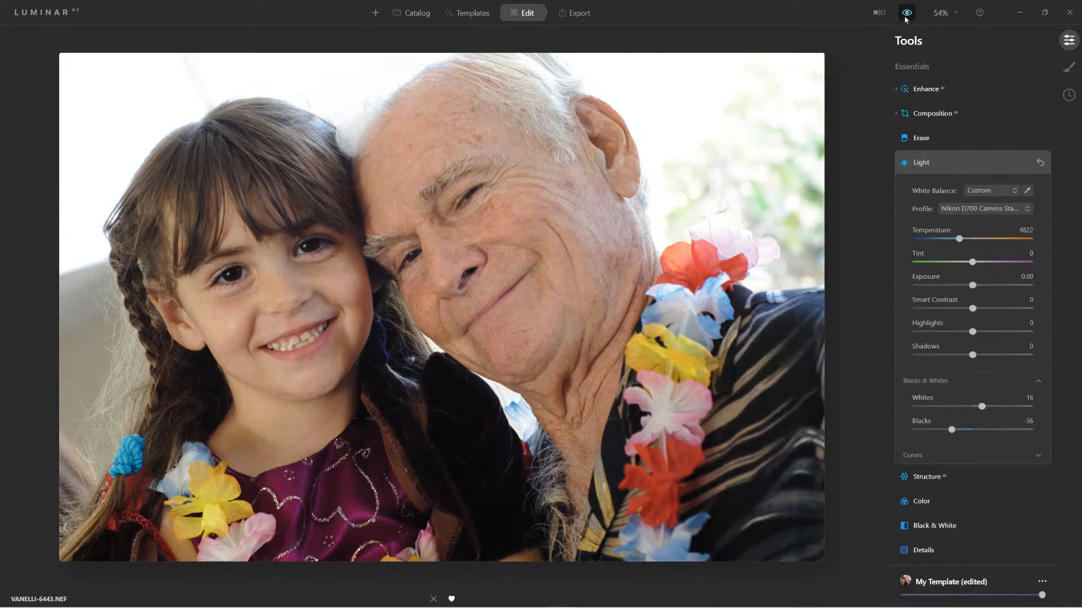
click(905, 19)
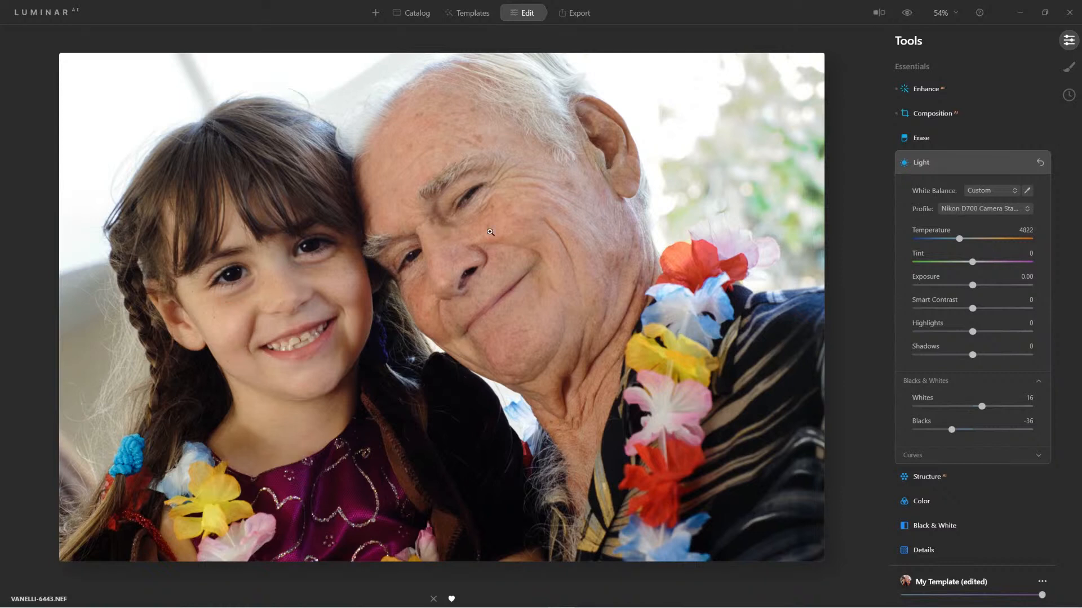
click(926, 164)
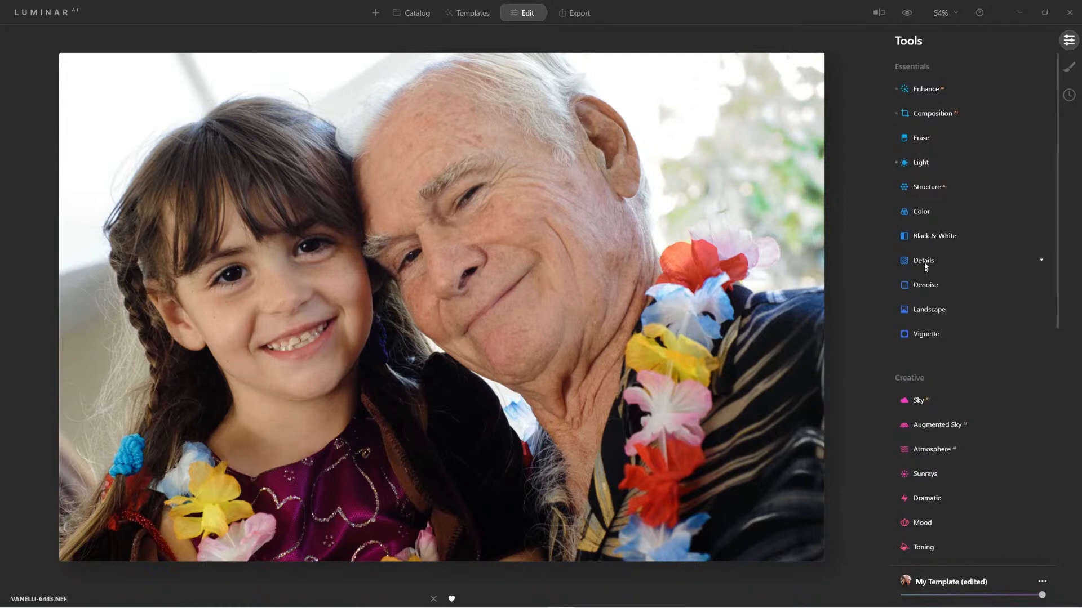
Set Medium Details to 50 and Small Details to 14 in the Details tool.
click(923, 261)
mouse_move(973, 320)
mouse_down()
mouse_move(1002, 324)
mouse_move(981, 304)
mouse_up()
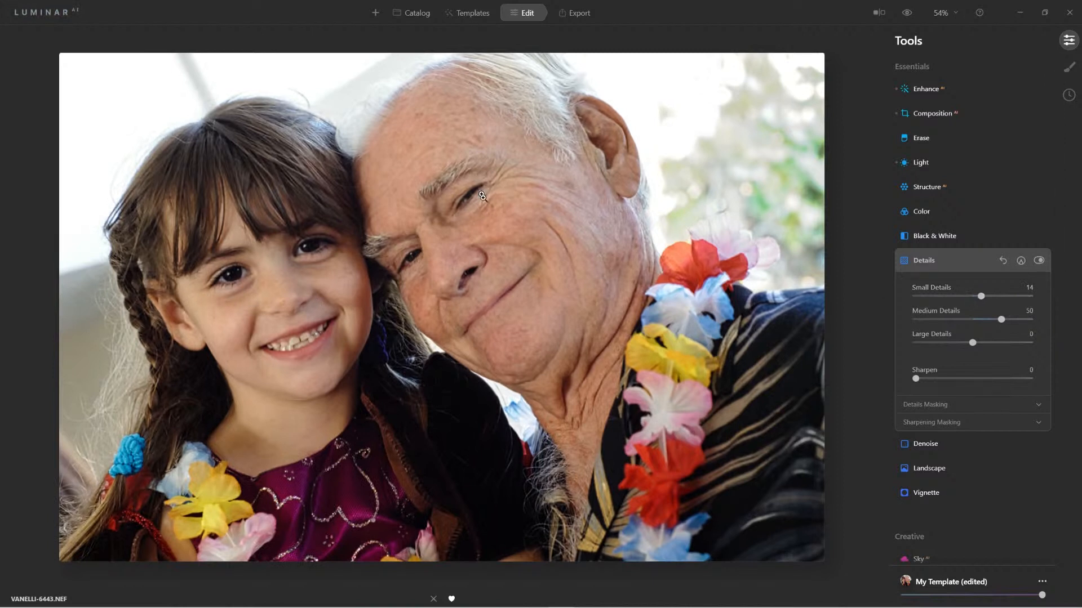
click(921, 262)
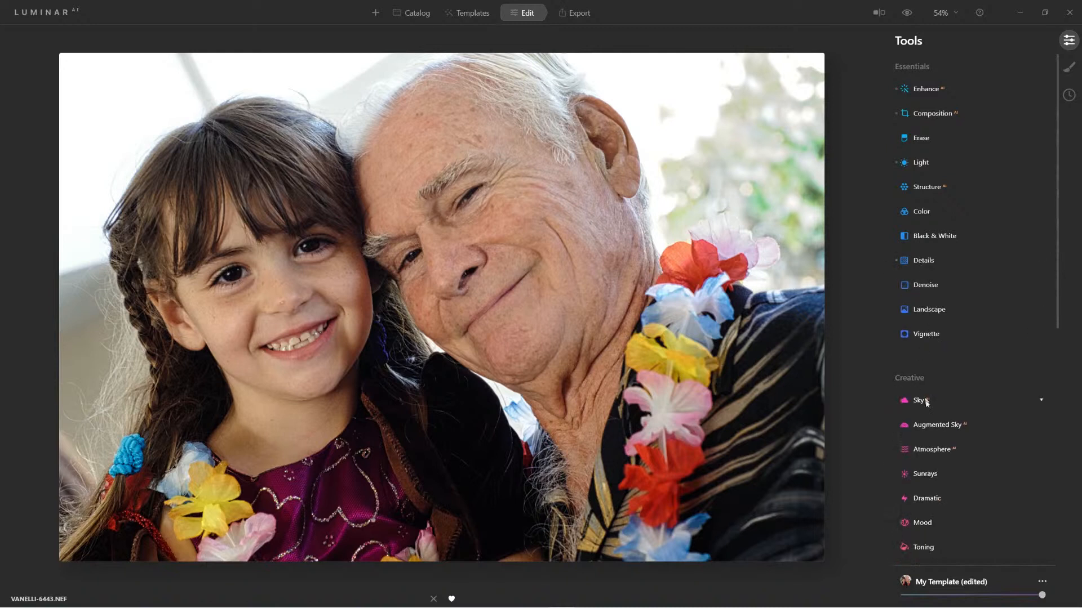
Set Dehaze to 21 in the Landscape tool.
click(935, 313)
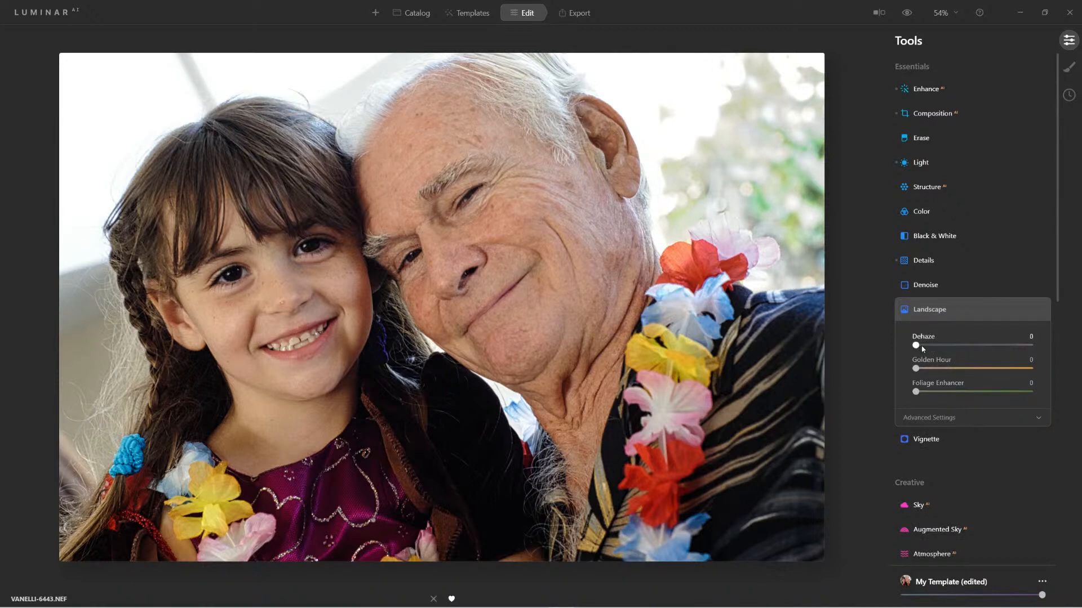
drag(916, 348, 941, 350)
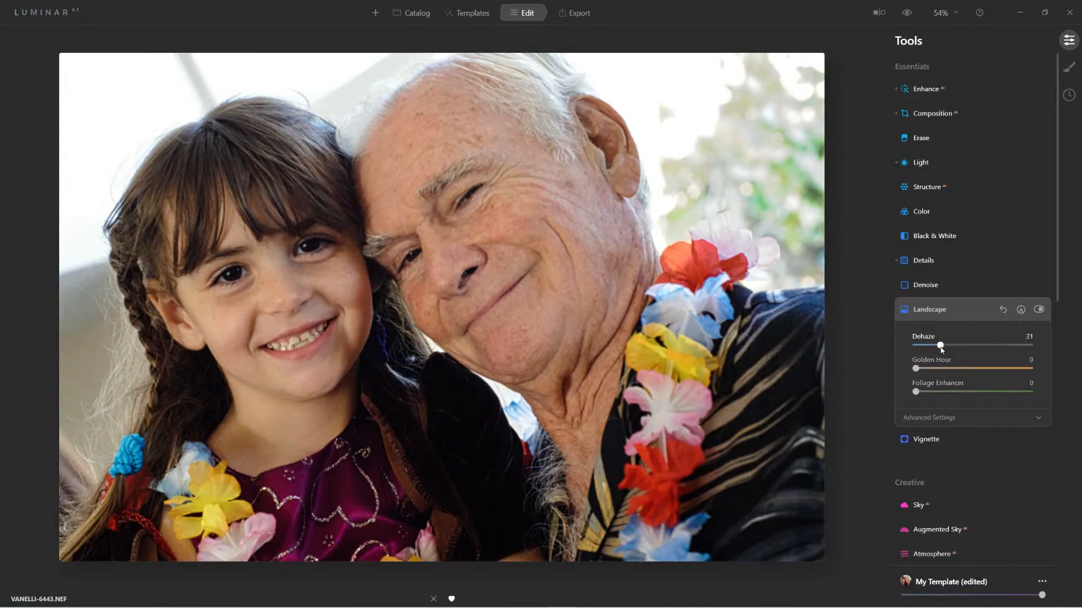
click(938, 311)
In the Face AI tool, try Face Light at 100, return it to 0, and set Slim Face to 77.
scroll(941, 420, down, 2)
scroll(942, 420, down, 6)
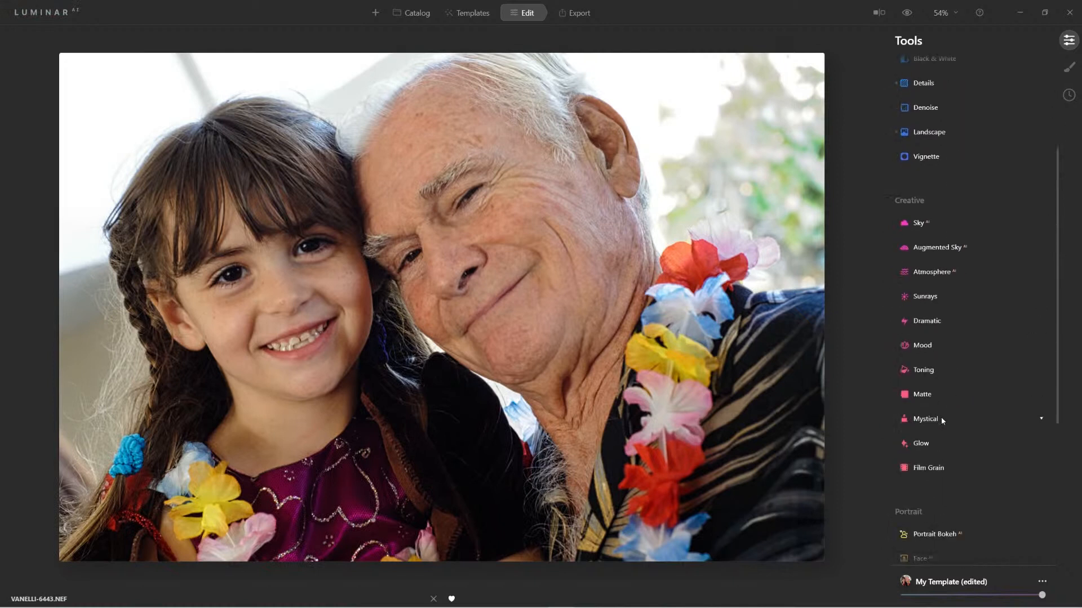
scroll(941, 423, down, 1)
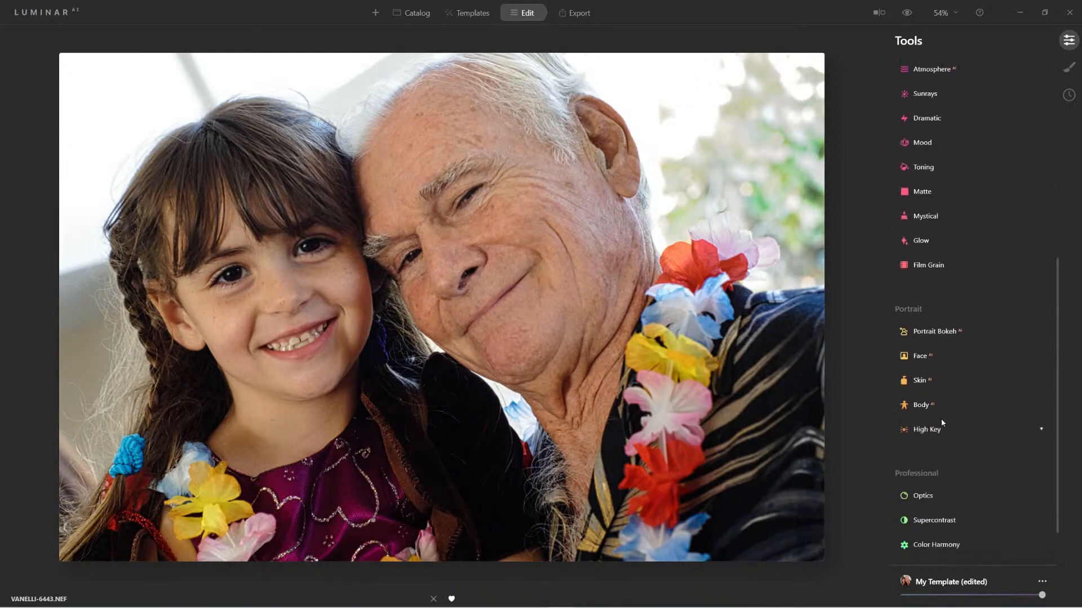
click(922, 356)
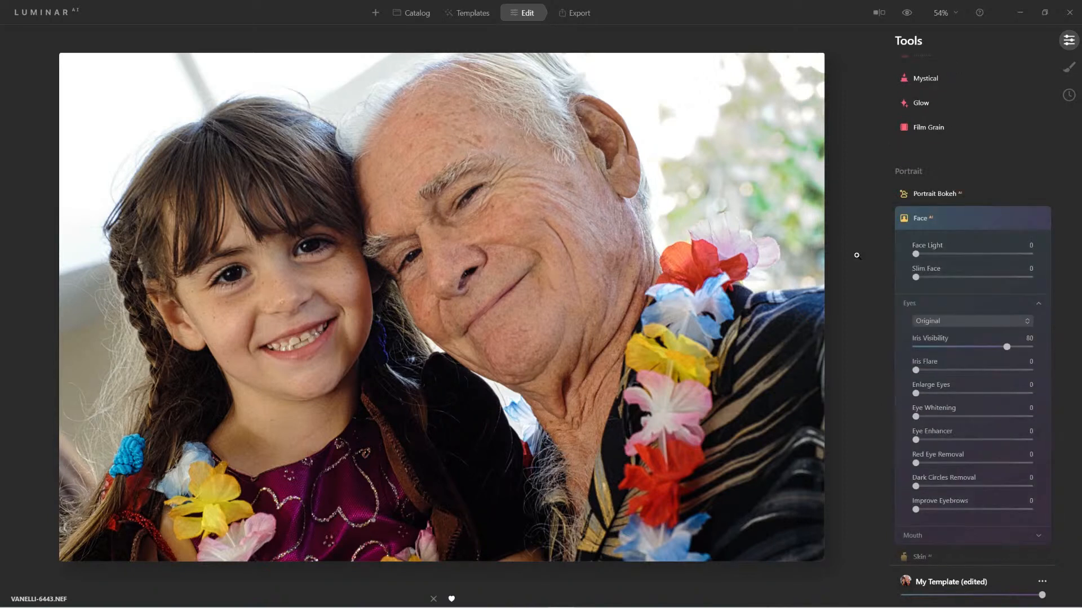
drag(921, 256, 962, 271)
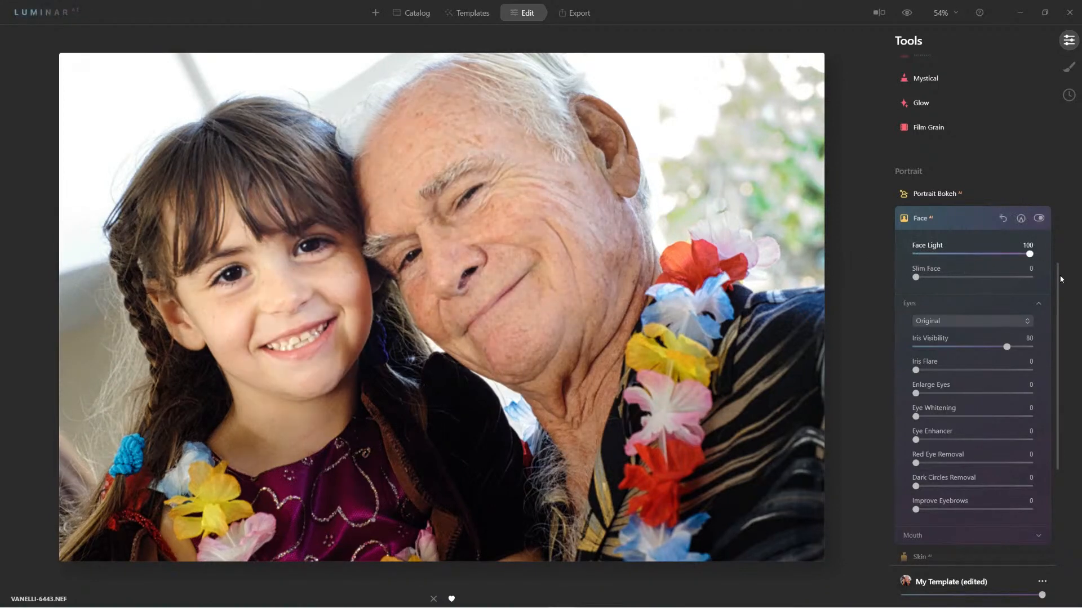
drag(1030, 254, 915, 254)
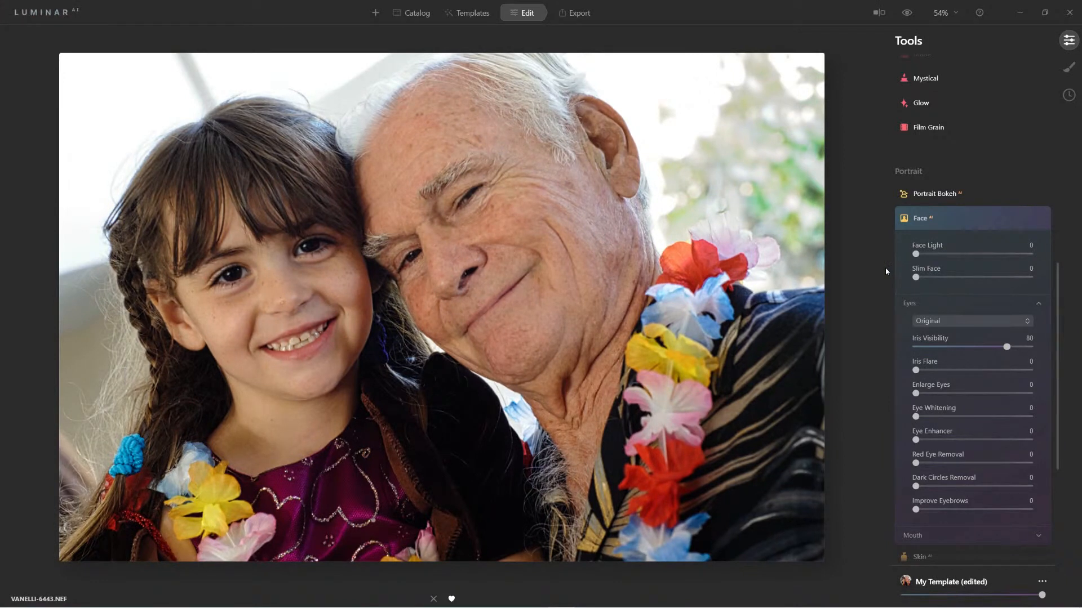
drag(914, 280, 1002, 285)
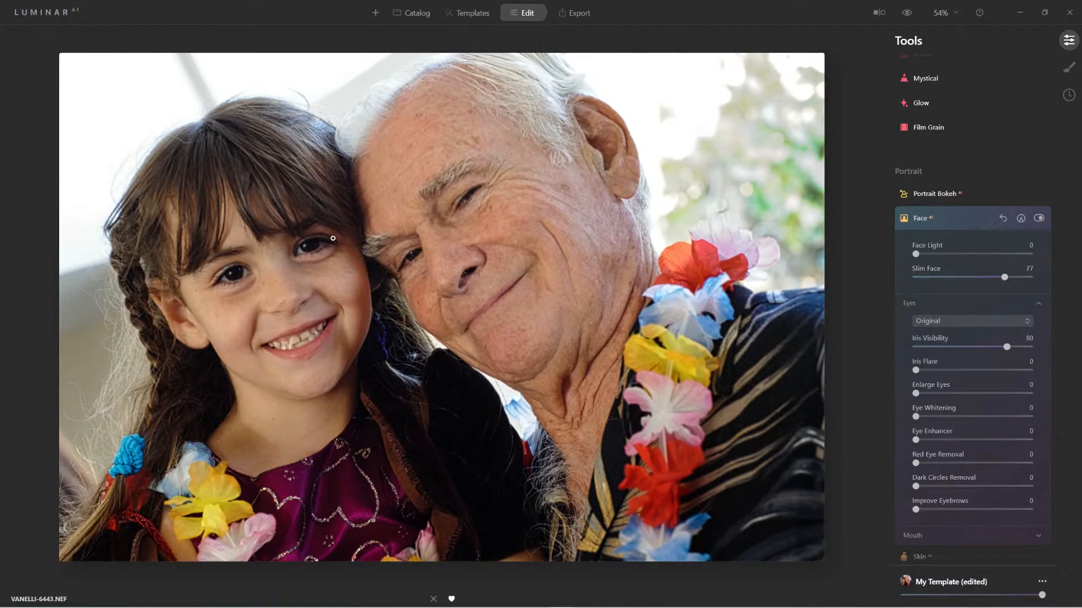
Enhance the eyes in Face AI with Eye Enhancer at 80 and Iris Flare at 55.
scroll(361, 224, up, 3)
scroll(363, 224, up, 1)
drag(358, 268, 496, 282)
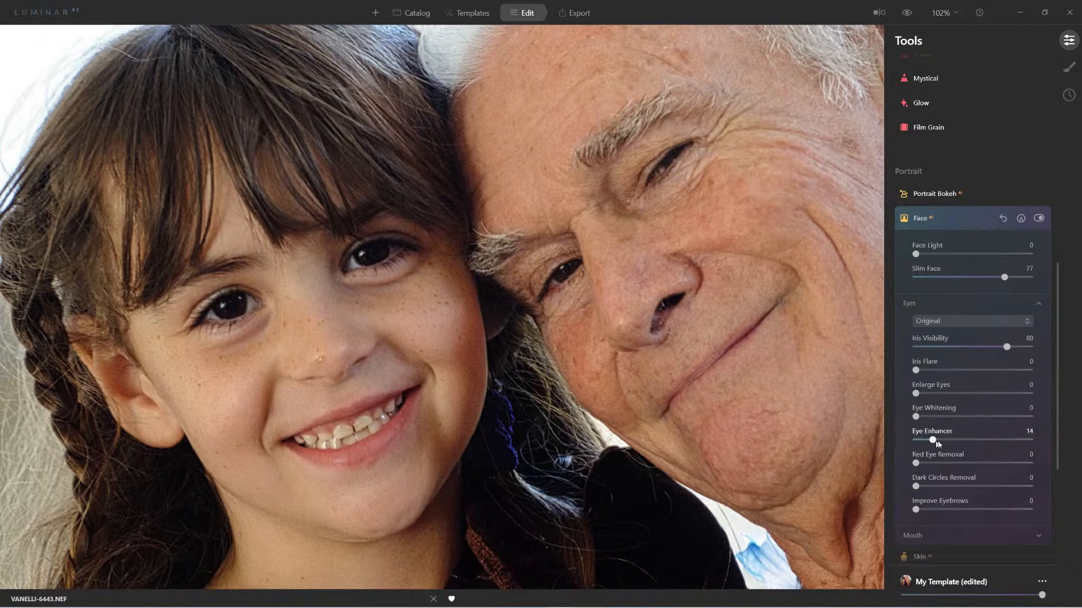
drag(916, 444, 1009, 450)
drag(917, 371, 980, 378)
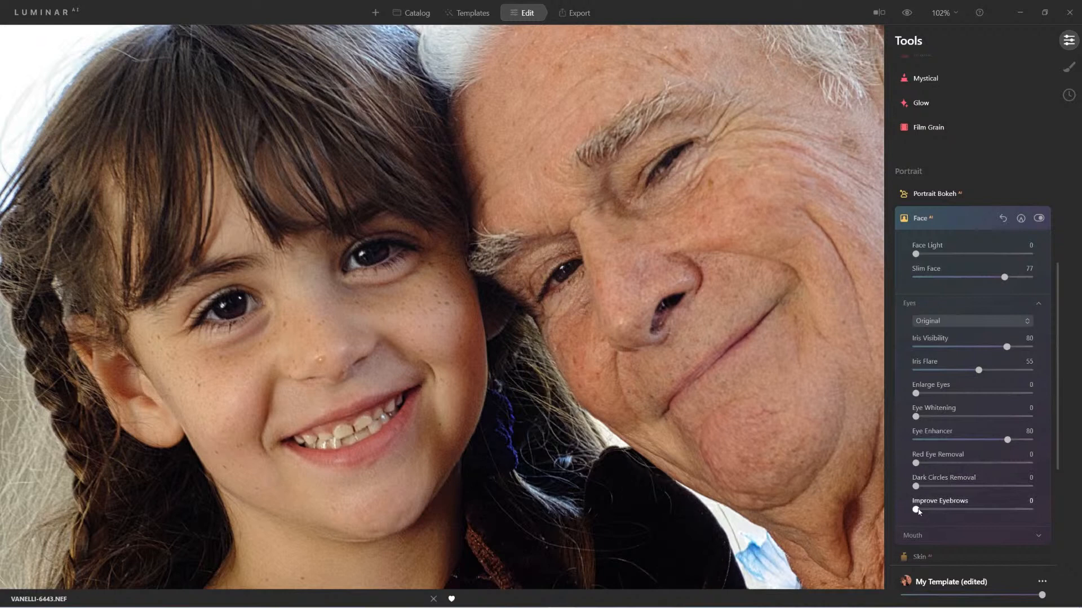
In Face AI, set Improve Eyebrows to 71 and Dark Circles Removal to 74.
drag(918, 510, 944, 513)
drag(945, 513, 1005, 520)
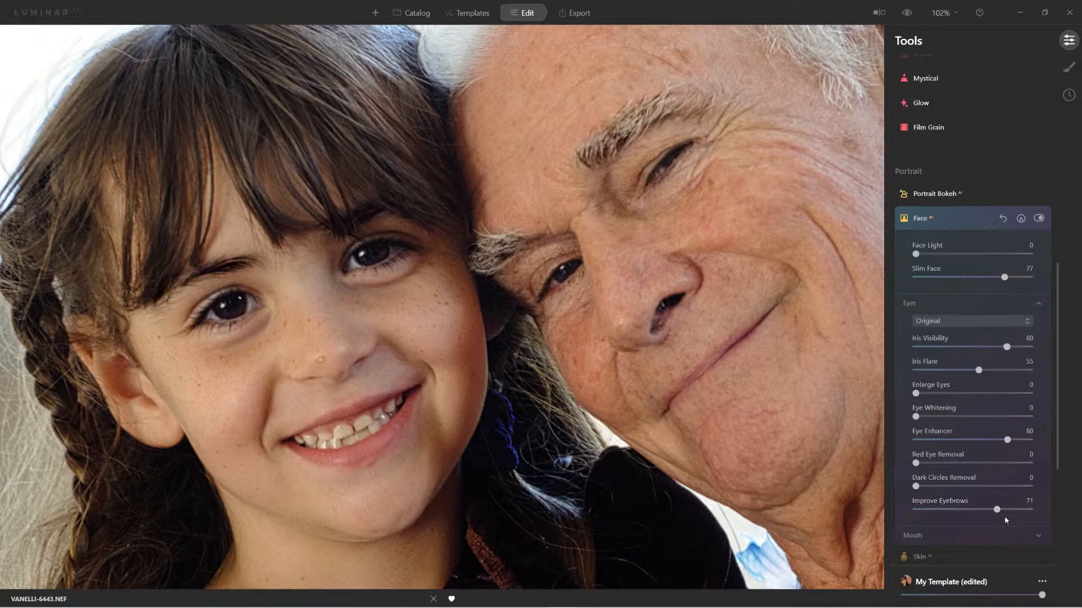
drag(916, 487, 1002, 491)
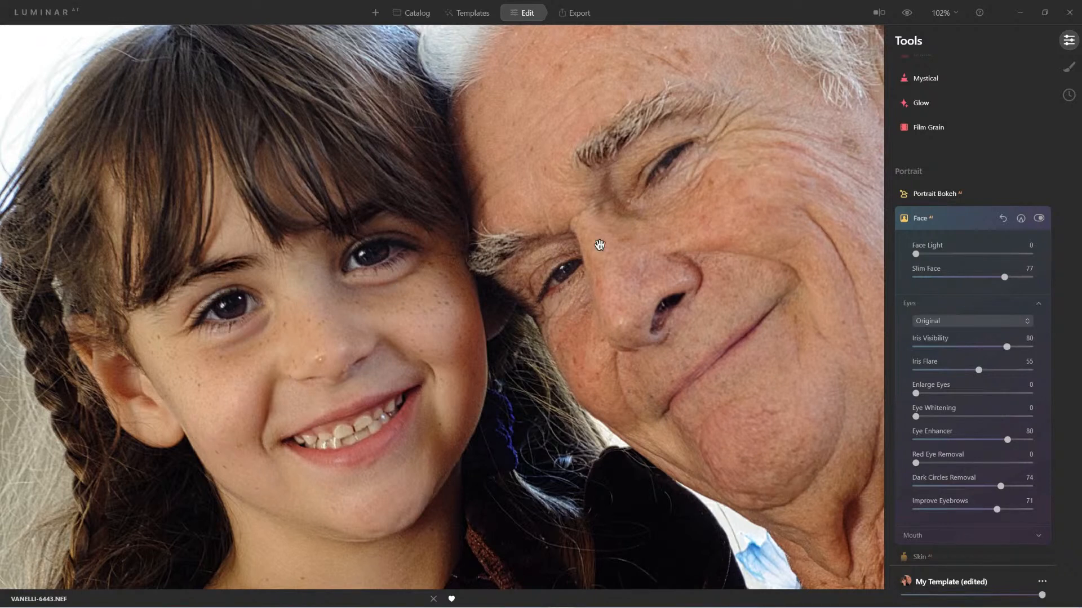
Compare the edited faces with the unedited photo, both zoomed in and with the whole image in view.
click(907, 12)
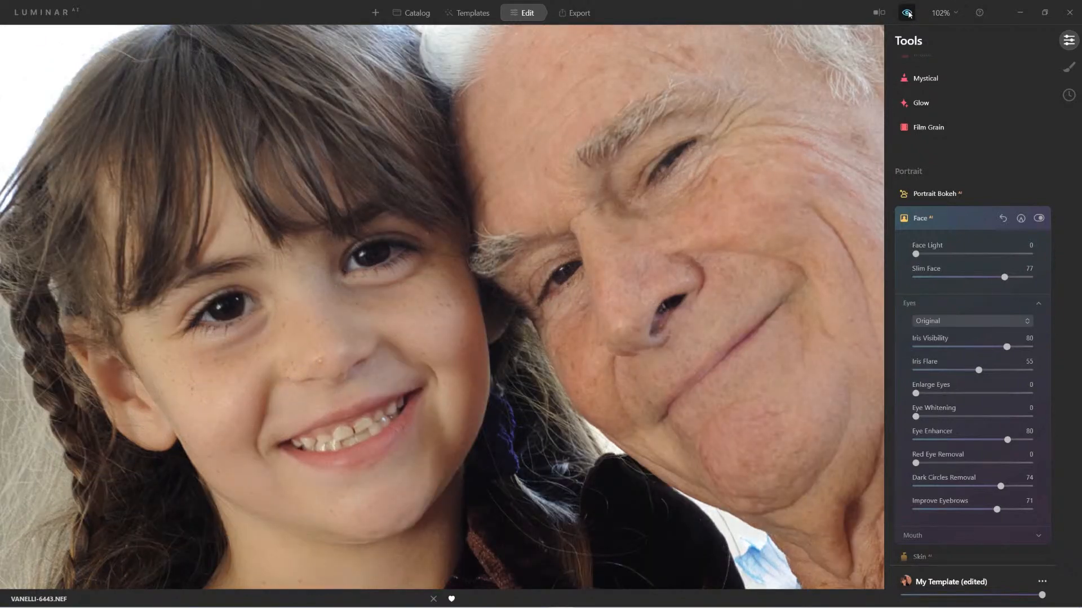
click(907, 12)
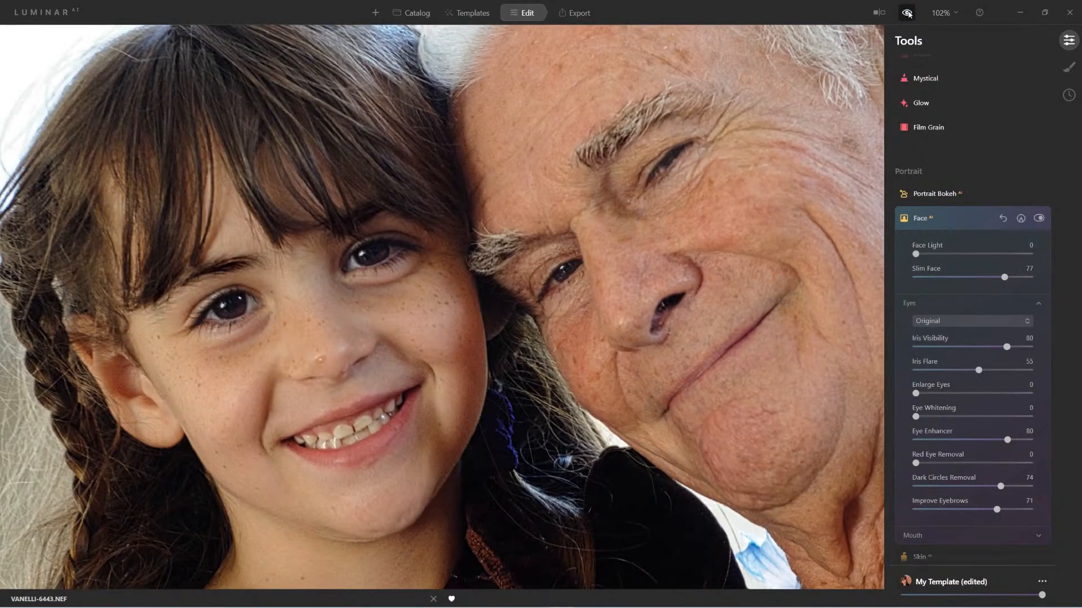
key(backslash)
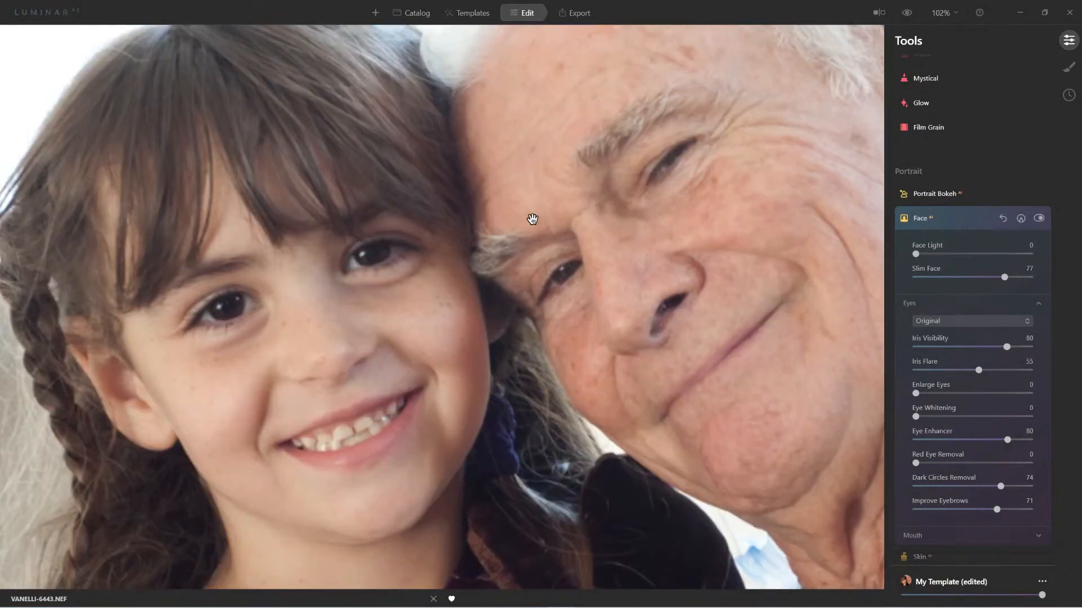
click(533, 219)
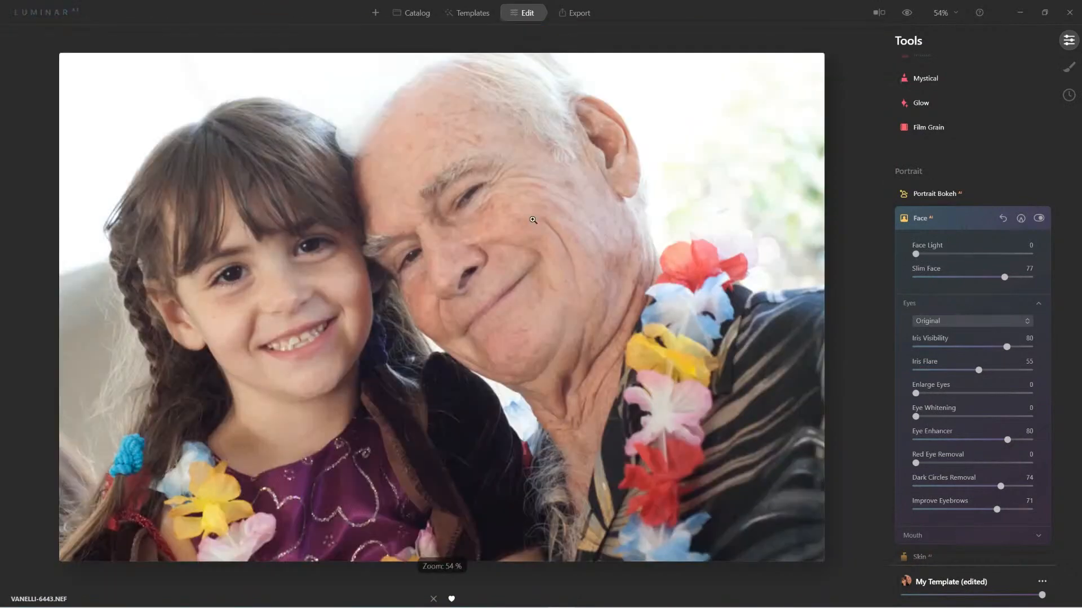
key(backslash)
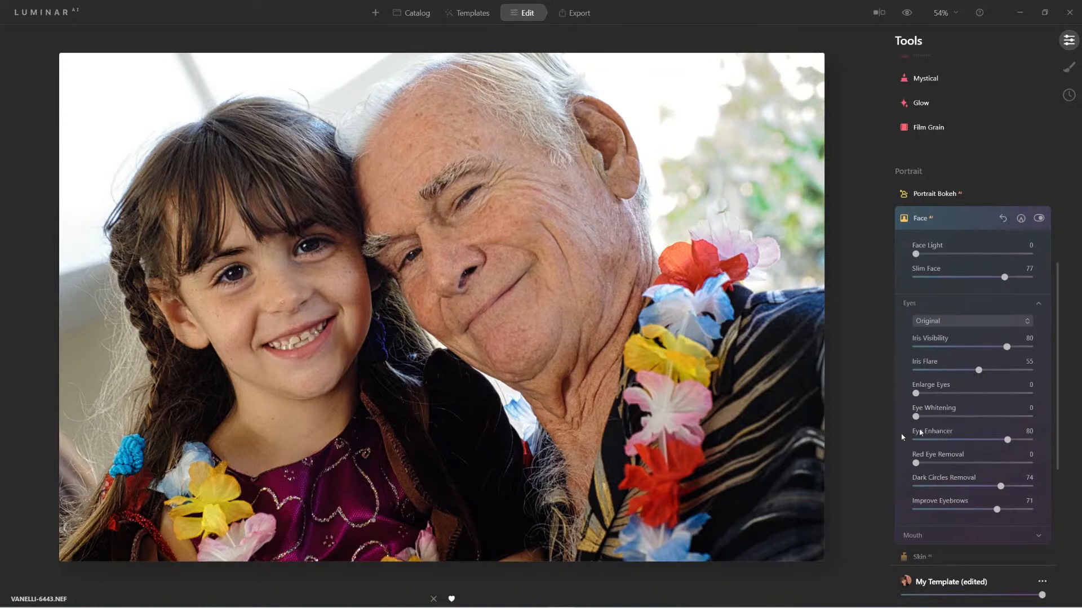
In the Skin AI tool, set Amount to 59, try Shine Removal at 100, and lower it to about 34.
click(914, 219)
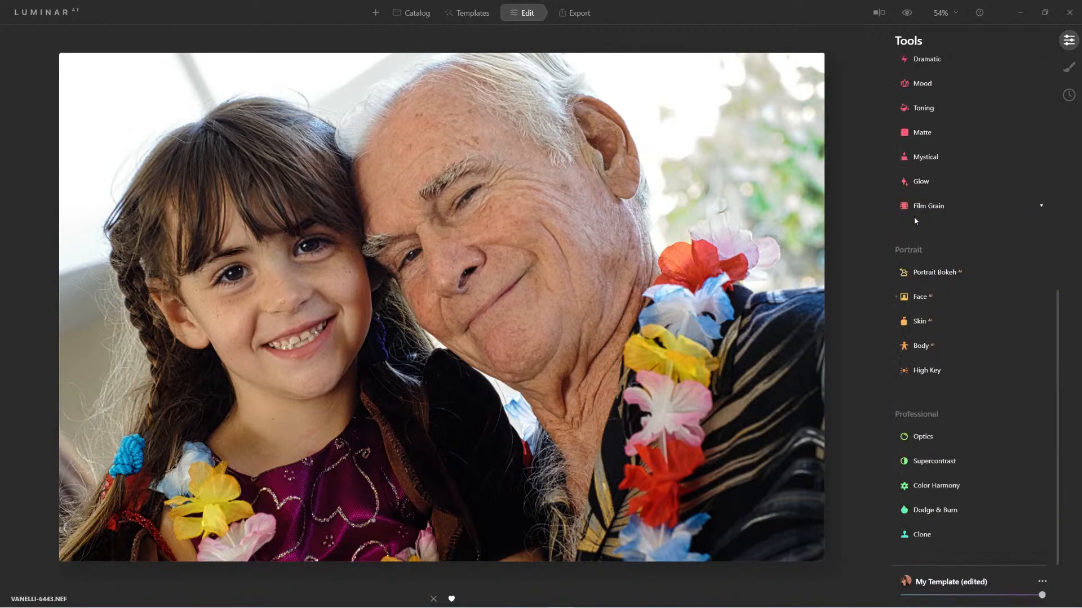
click(923, 322)
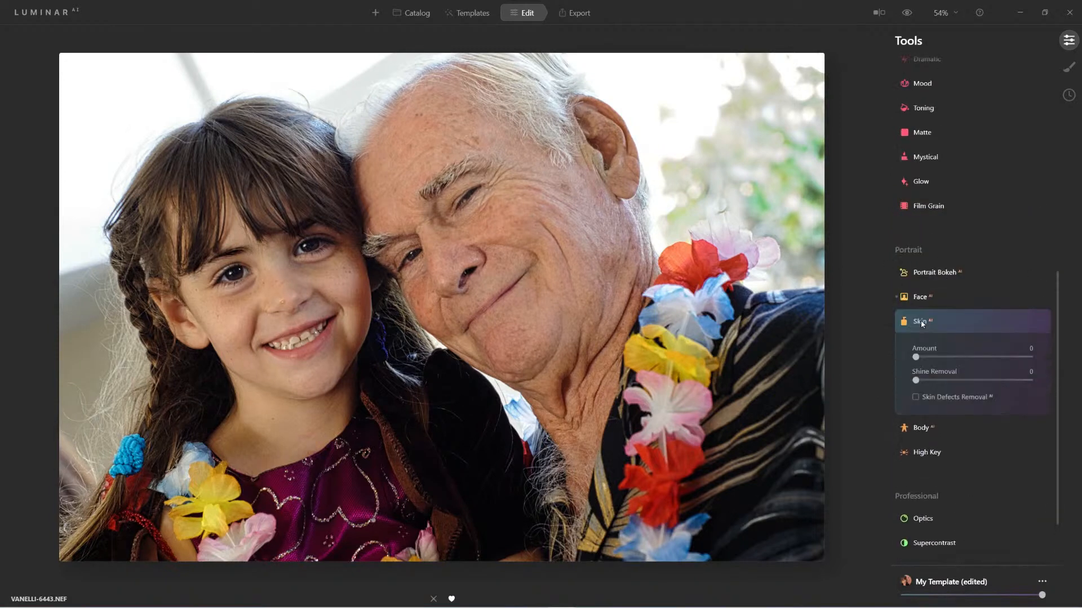
drag(916, 359, 983, 362)
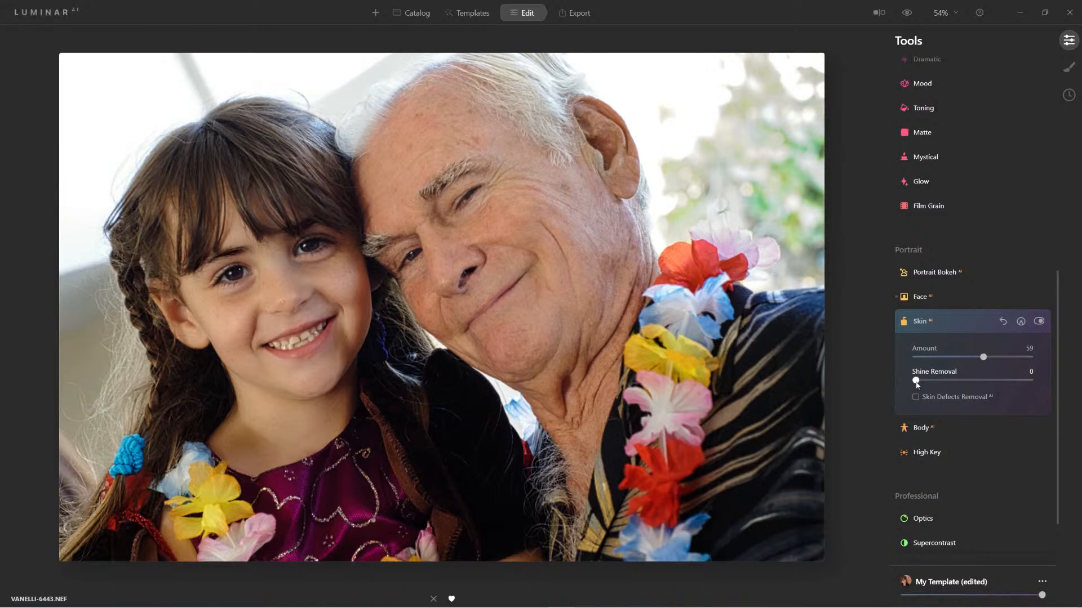
drag(916, 381, 1063, 381)
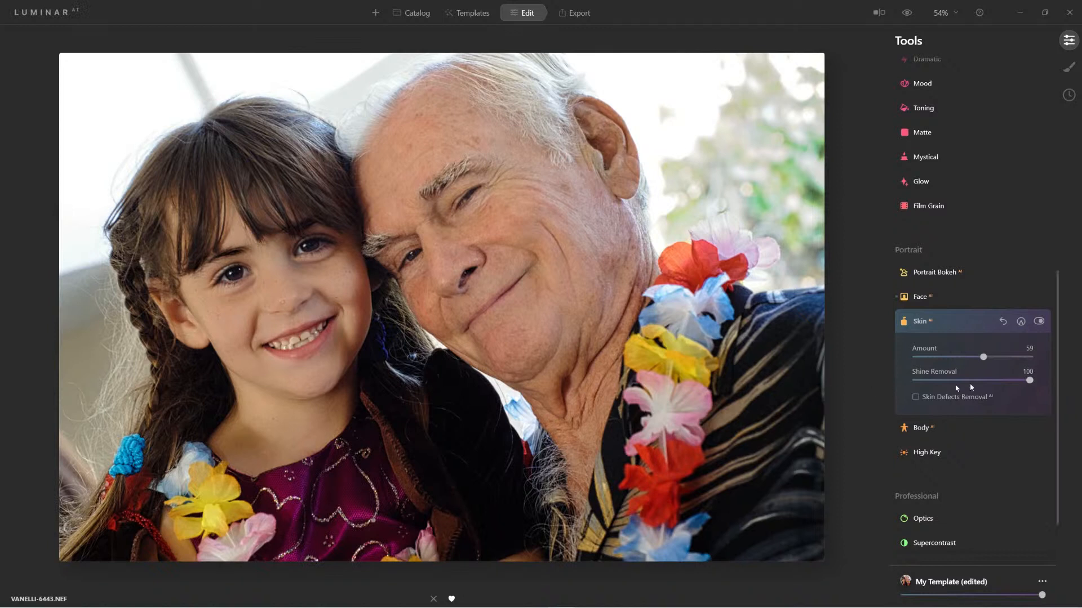
drag(1029, 383, 955, 382)
click(927, 320)
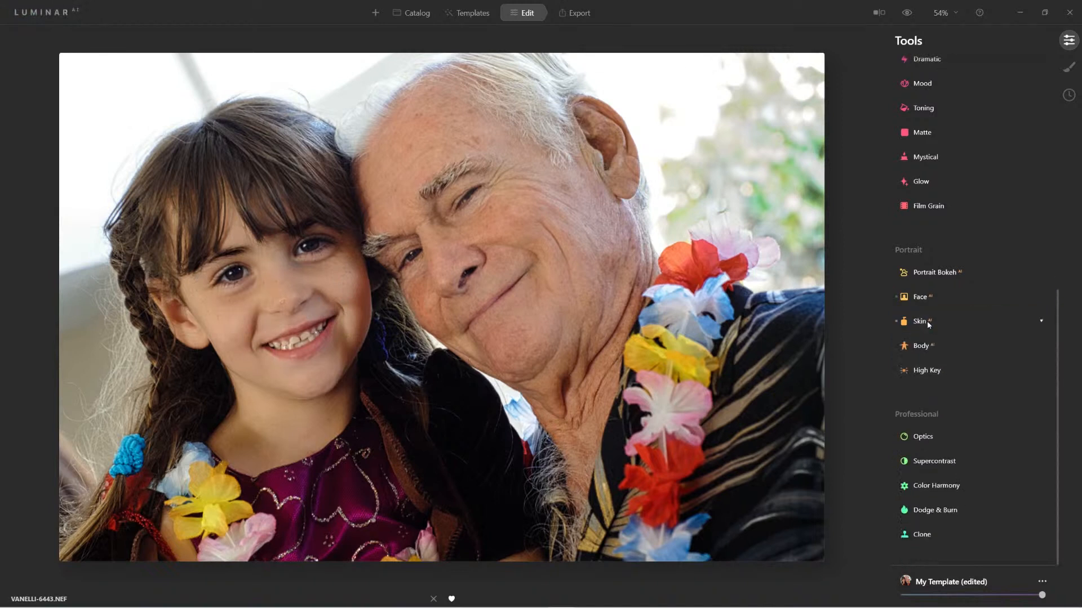
In the Vignette tool, try Amount at -100, raise it to 53, and set Size to 39.
scroll(948, 295, up, 8)
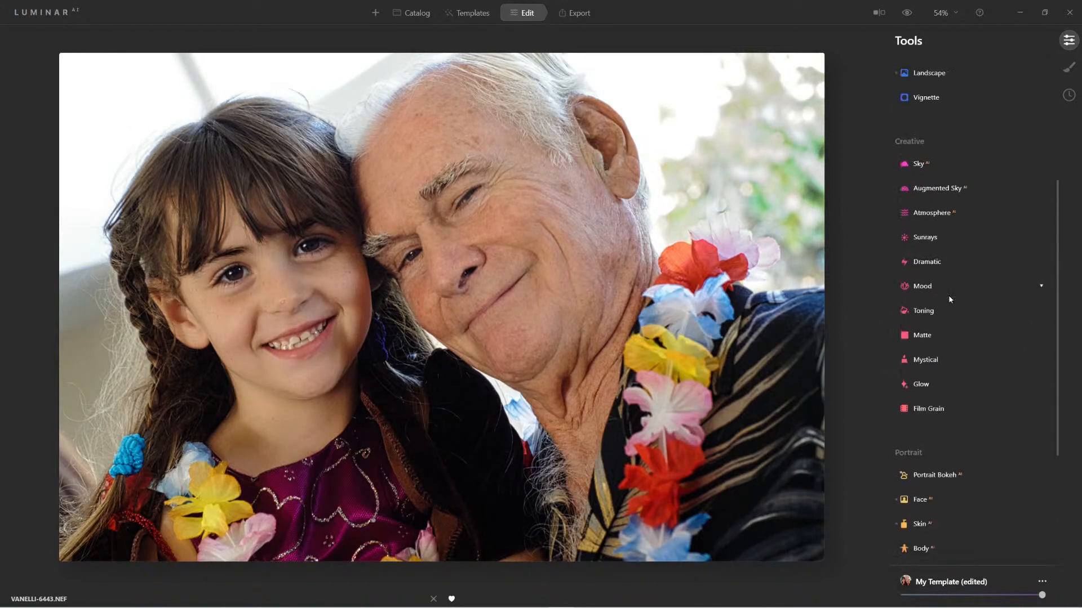
click(927, 336)
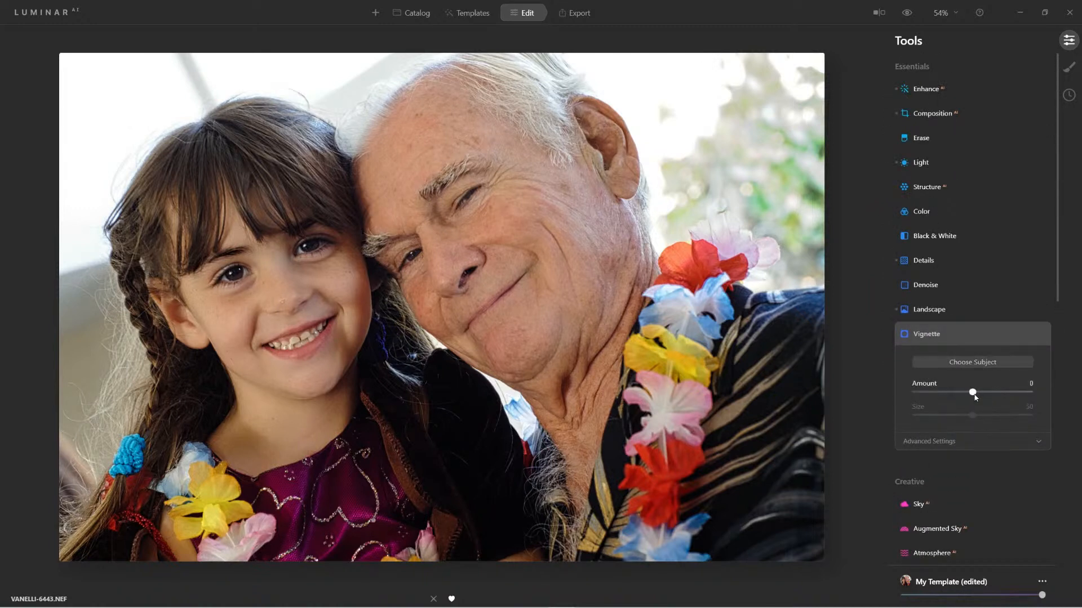
drag(966, 393, 877, 383)
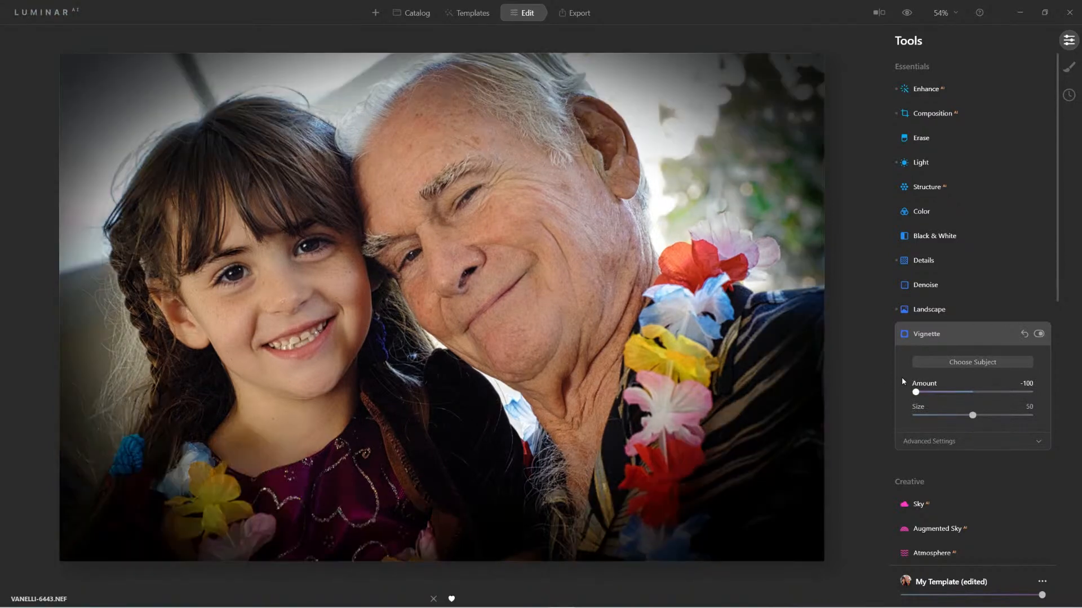
drag(902, 382, 997, 390)
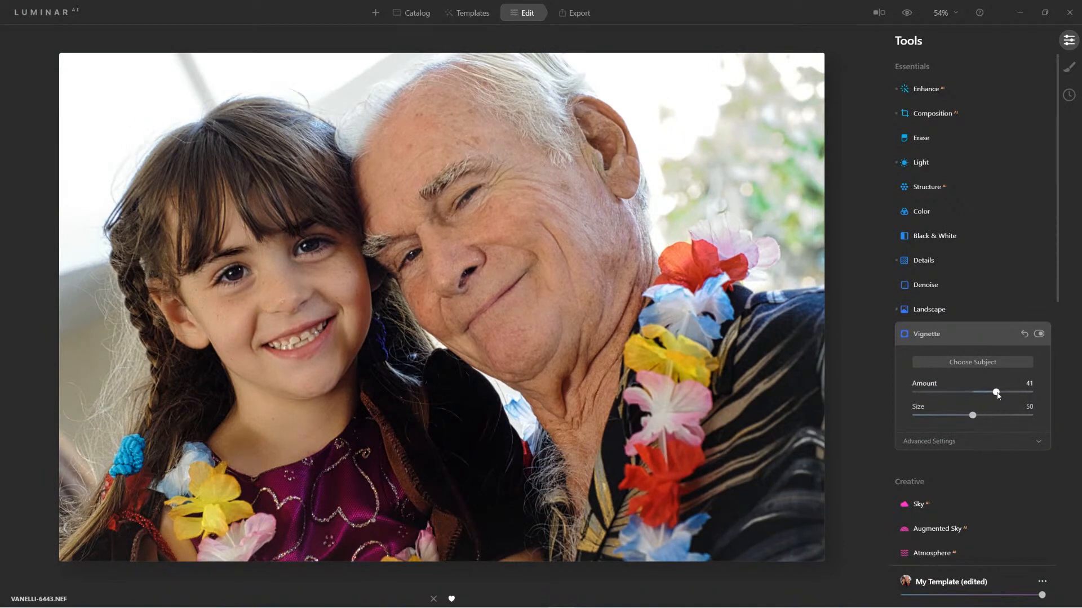
mouse_move(997, 395)
mouse_down()
mouse_move(1033, 395)
mouse_move(1003, 404)
mouse_up()
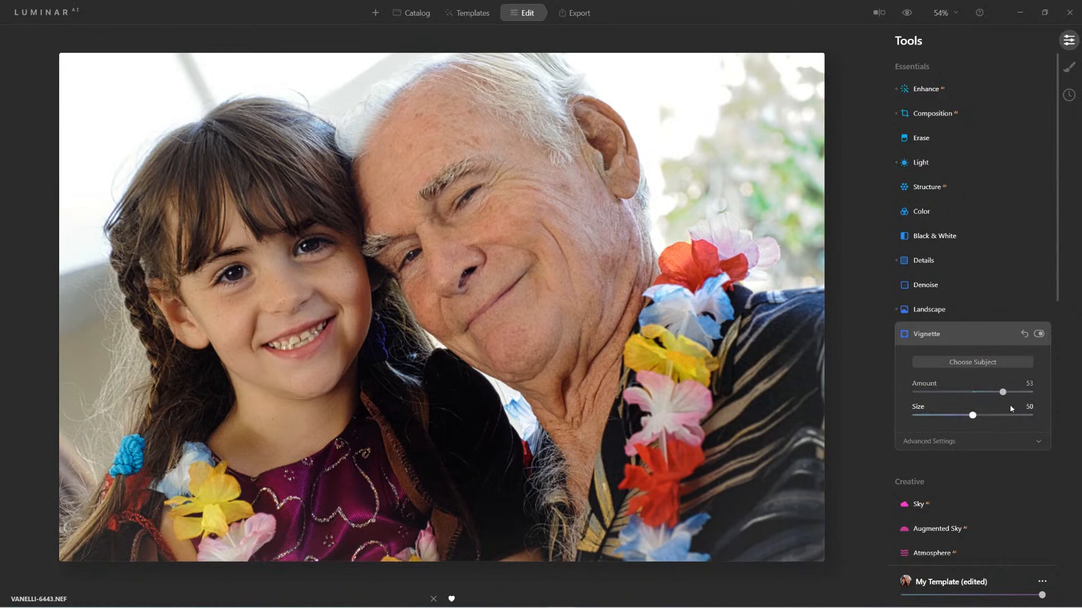
drag(972, 415, 979, 416)
Compare the whole portrait before and after the edits, and view it smaller at 45%.
click(907, 13)
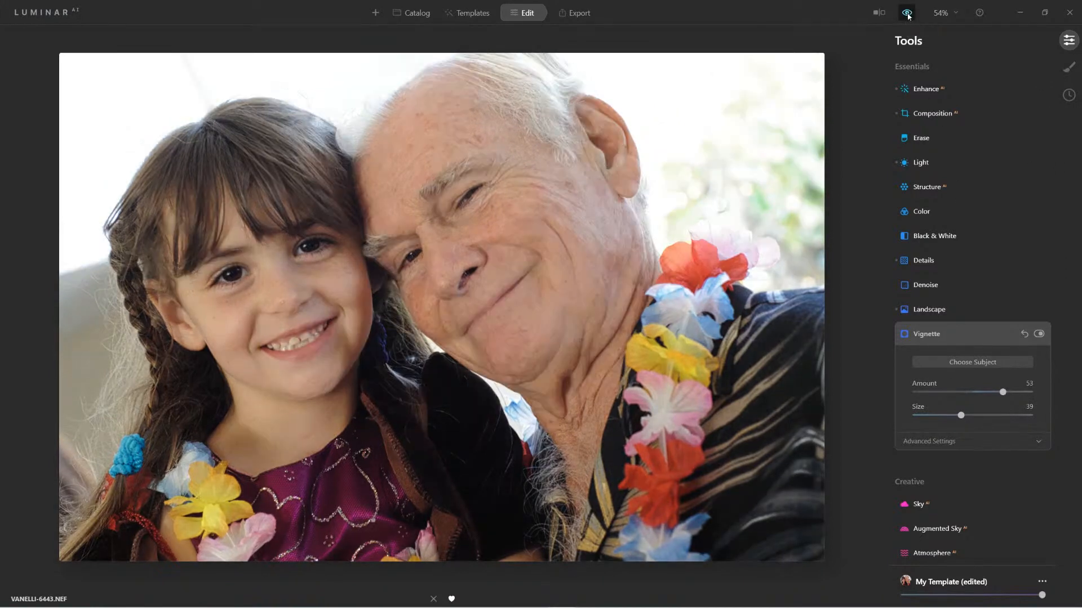
click(908, 14)
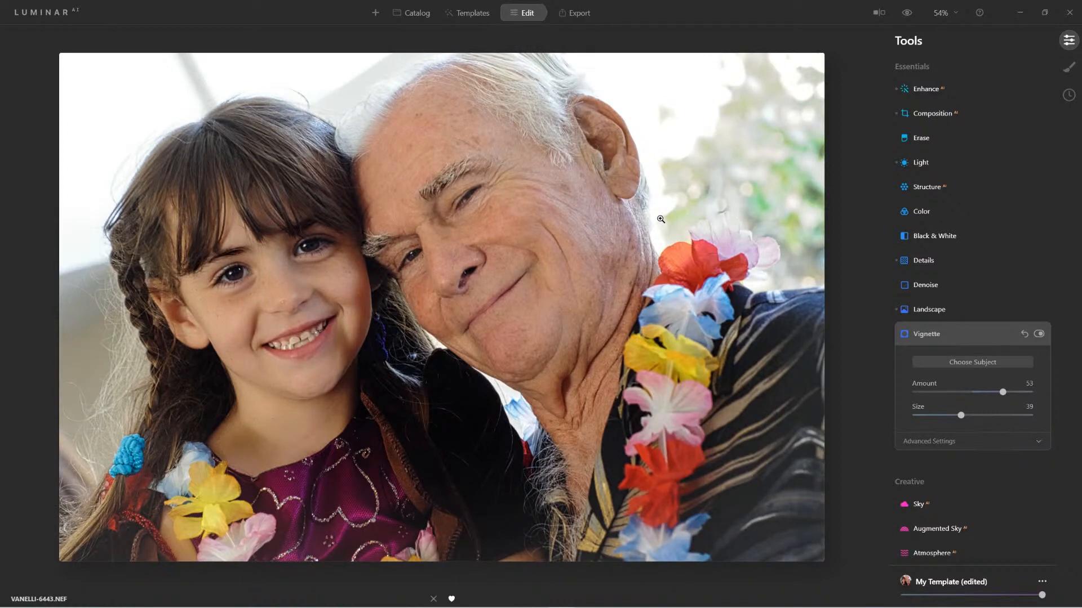
key(ctrl+minus)
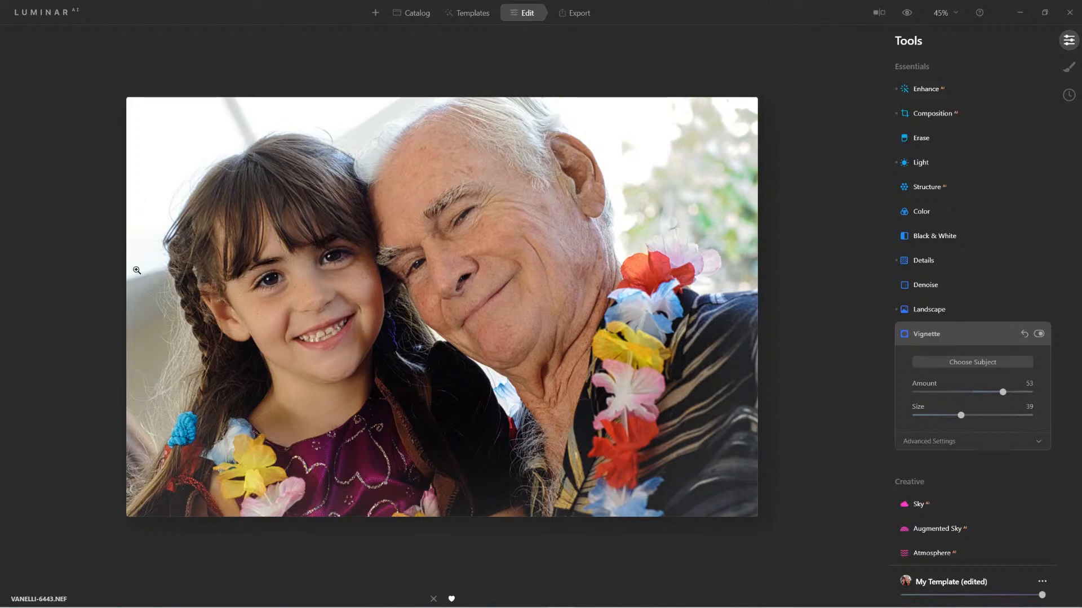
Browse the 20111113-Party folder and the Everyday People album in the catalog, and view the edited portrait of the girl and older man.
key(g)
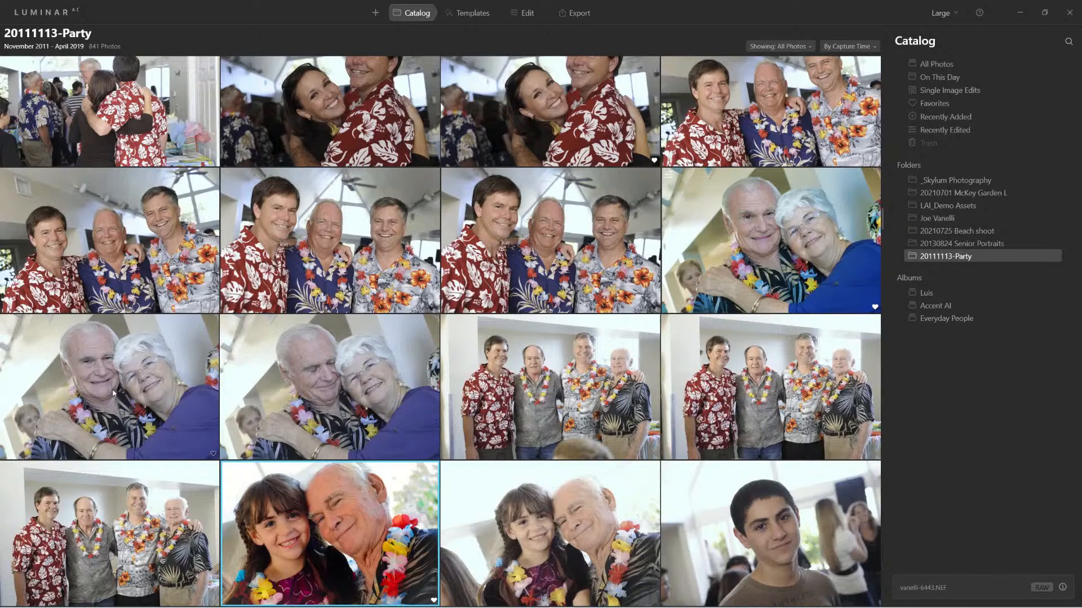
scroll(655, 426, up, 3)
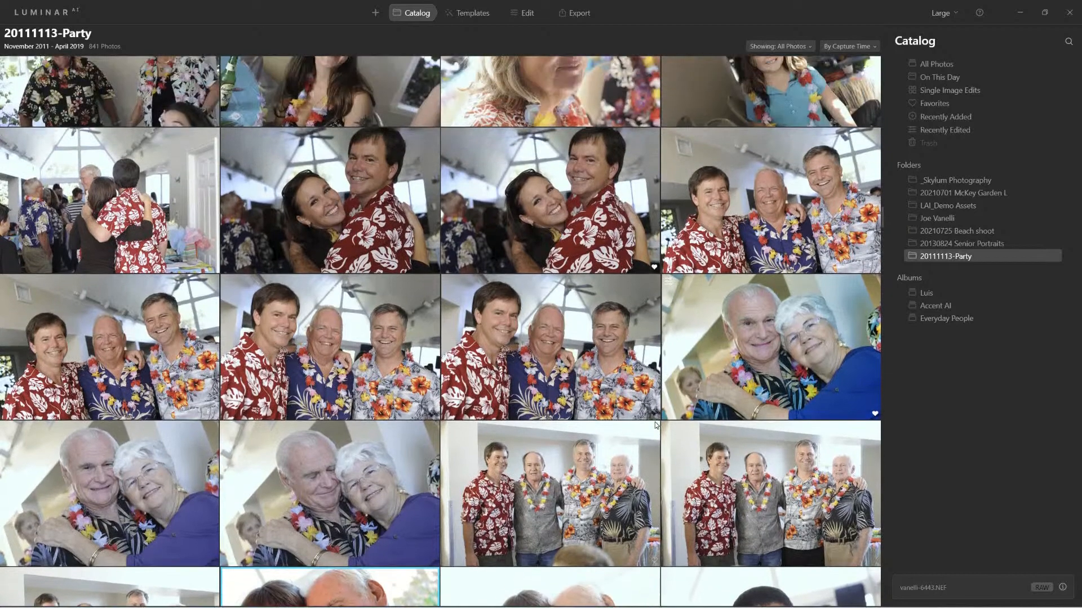
click(961, 319)
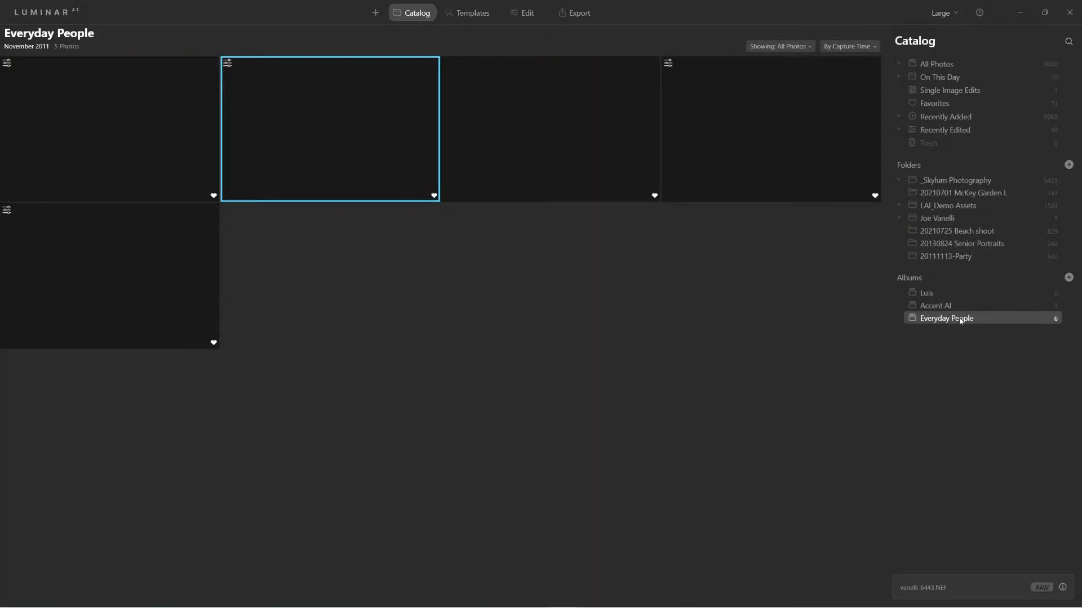
click(955, 256)
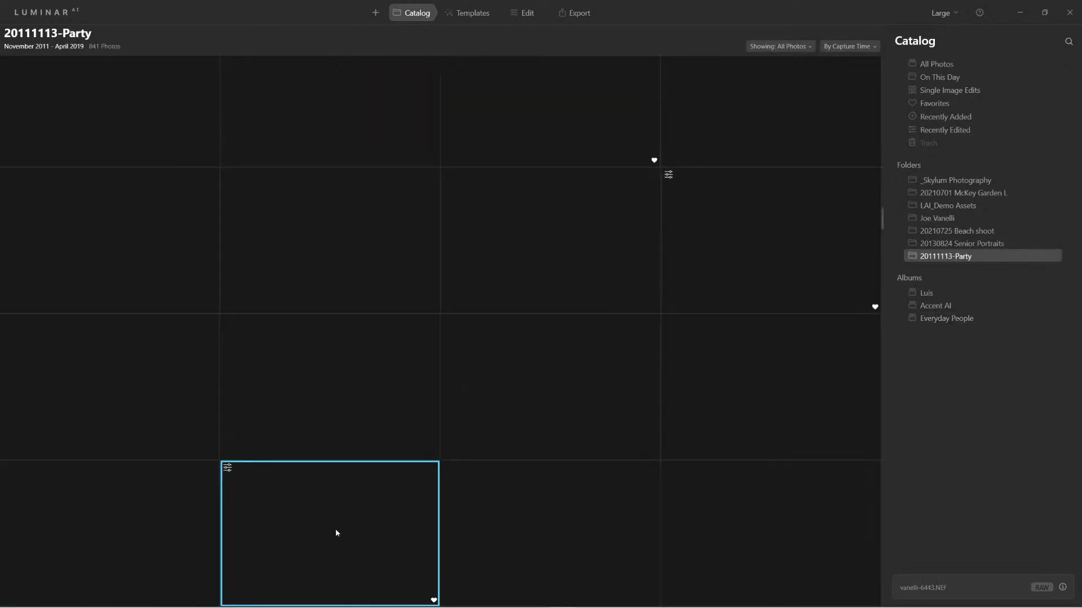
double_click(335, 529)
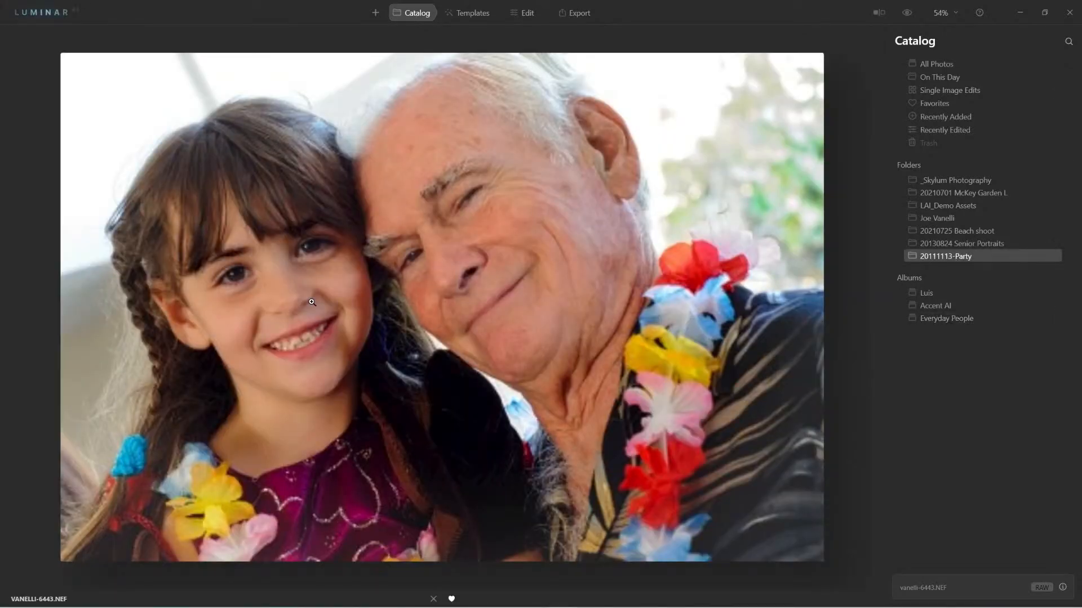
click(935, 320)
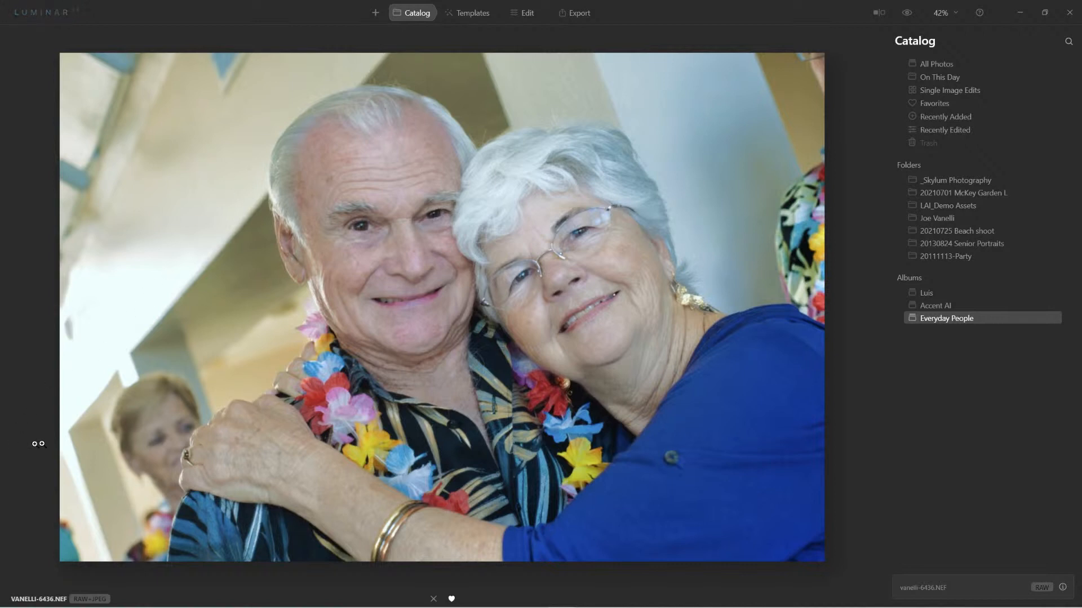
key(Right)
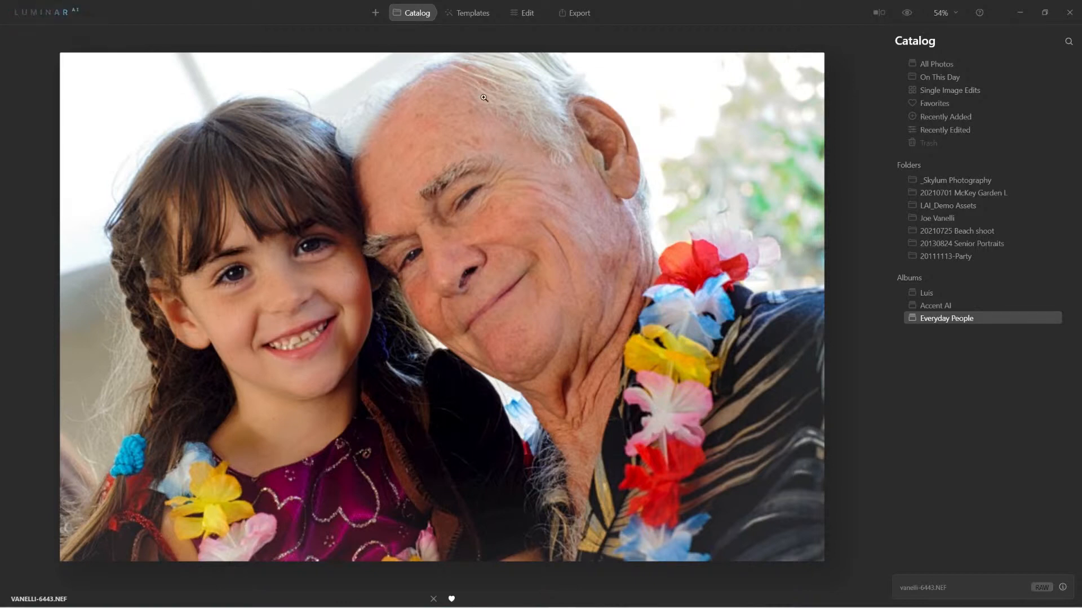
Reopen the portrait for editing and revert it to Original Image in its edit history.
click(527, 14)
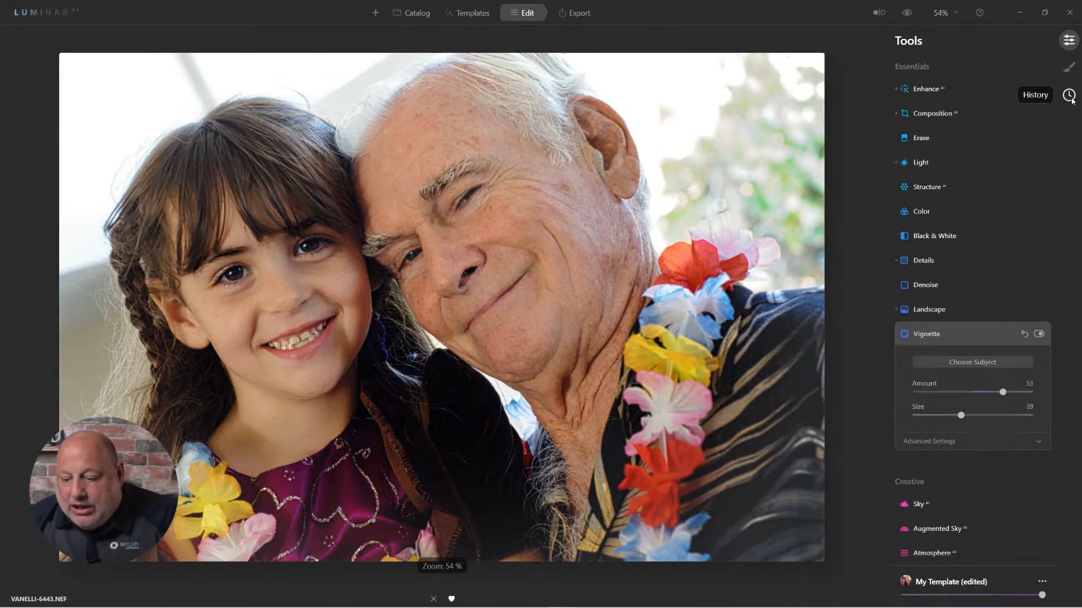
click(1069, 96)
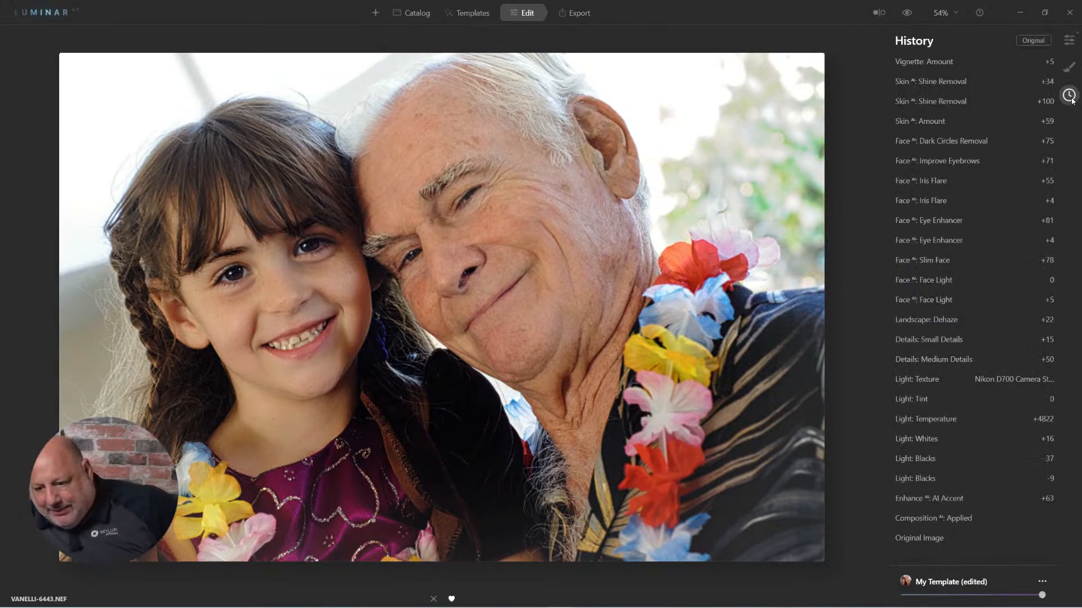
click(930, 537)
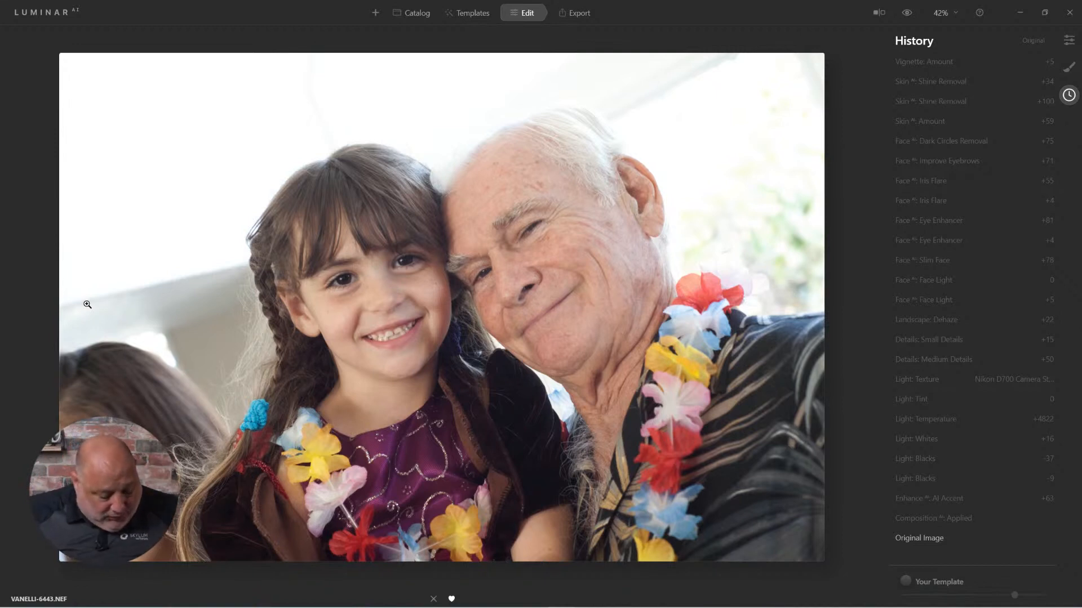
Try a tighter crop rotated clockwise so the girl's face is upright, and return the photo to Original Image in the history.
key(c)
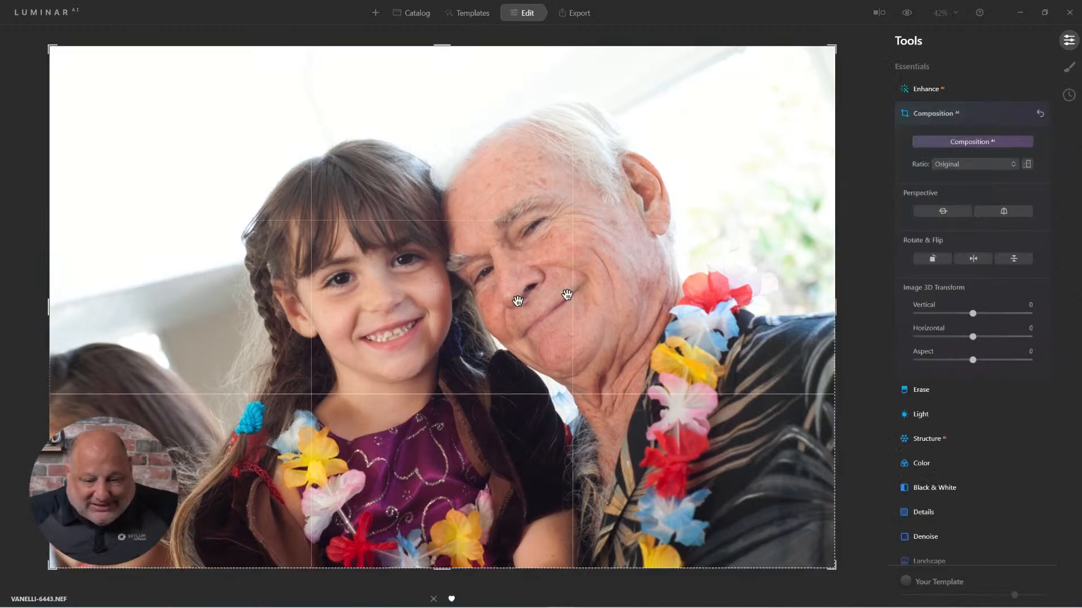
drag(865, 48, 888, 92)
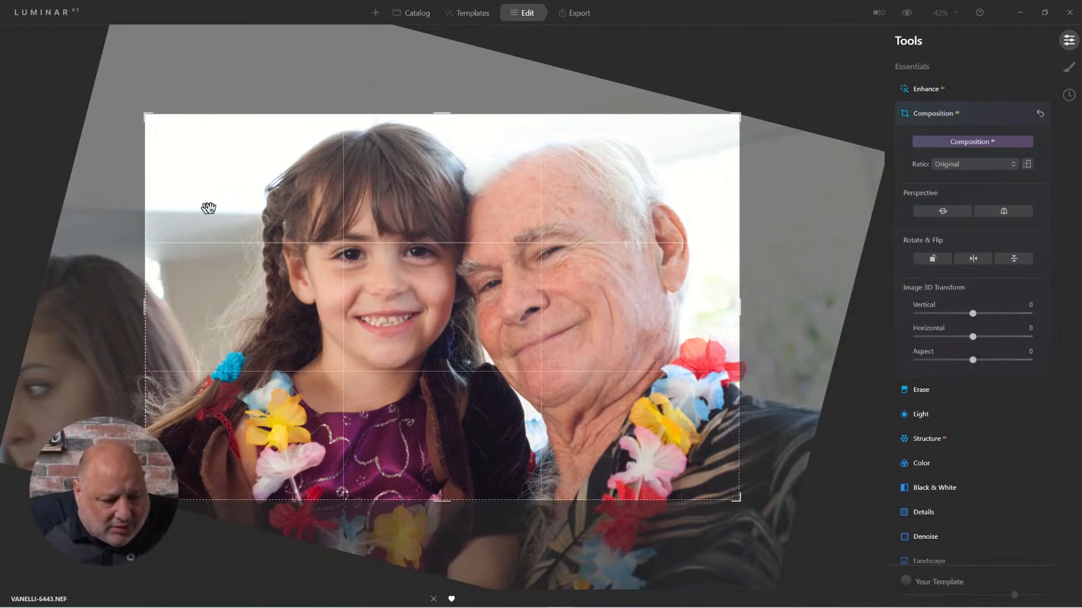
drag(404, 299, 416, 328)
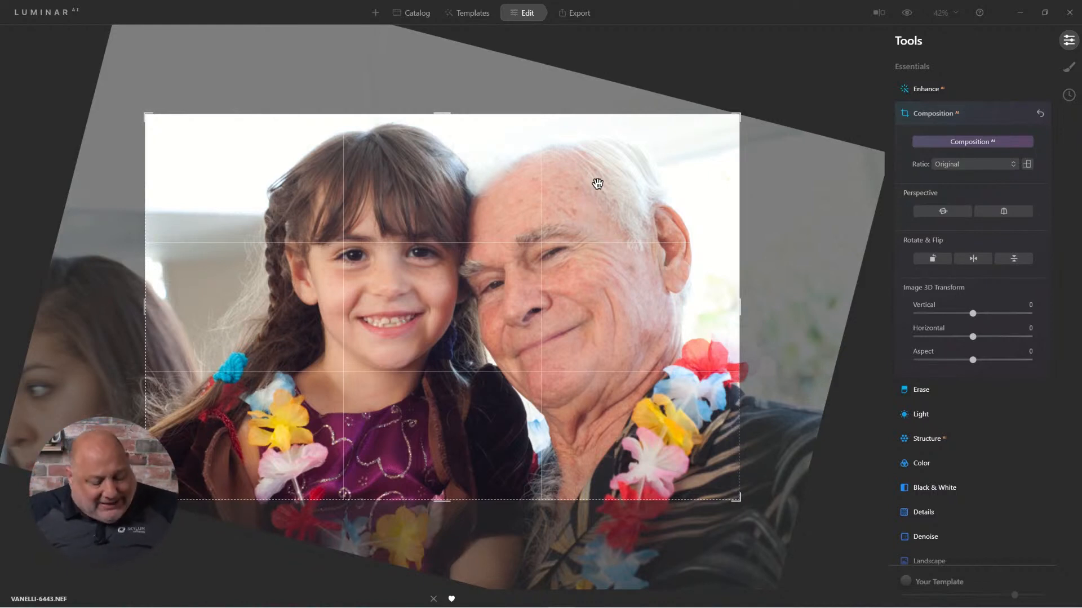
click(928, 116)
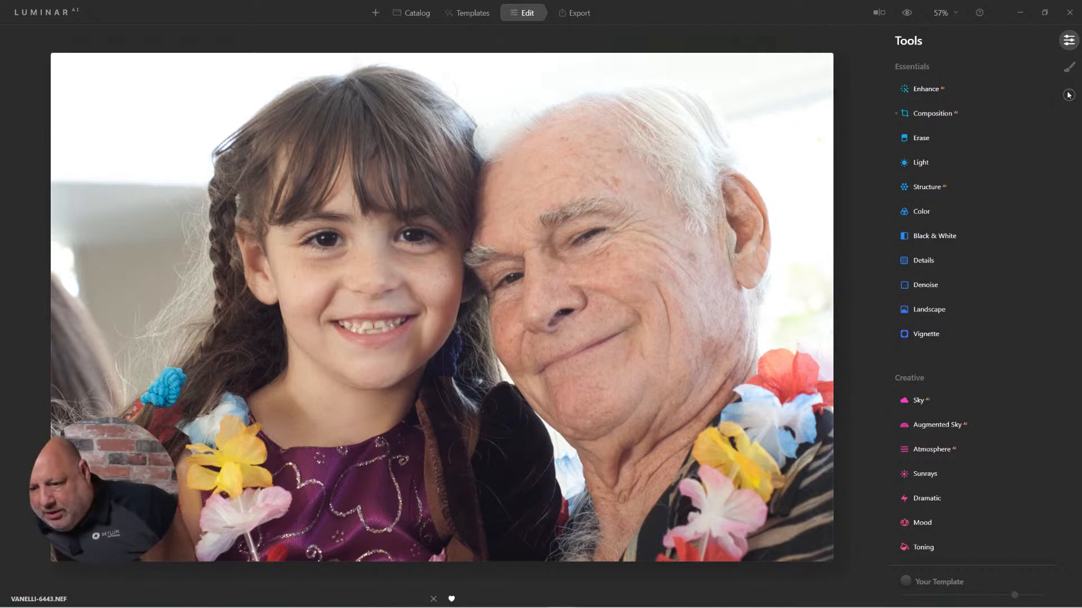
click(1068, 94)
click(941, 86)
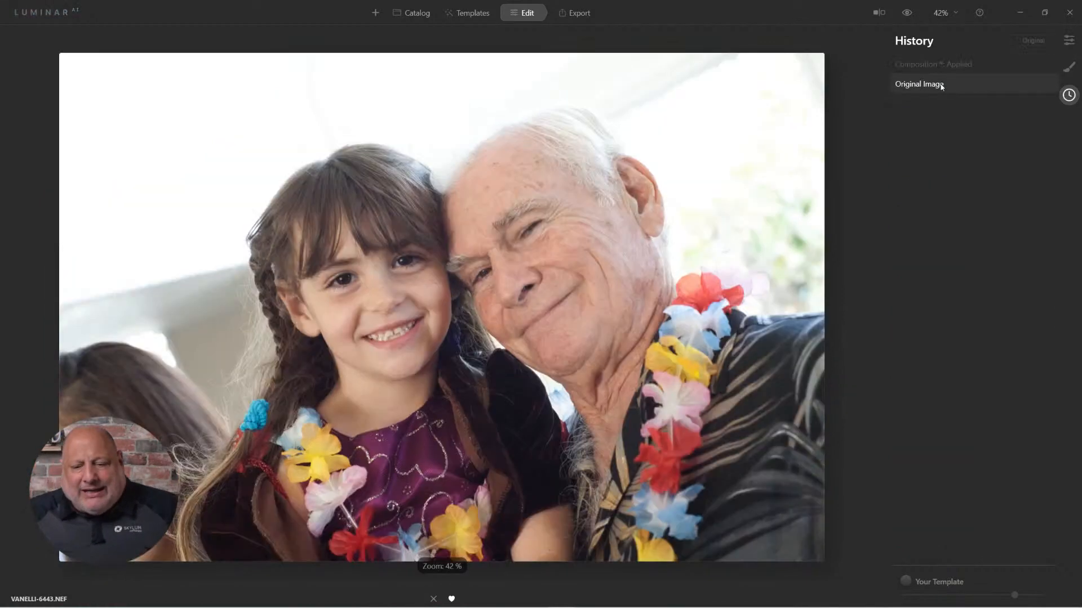